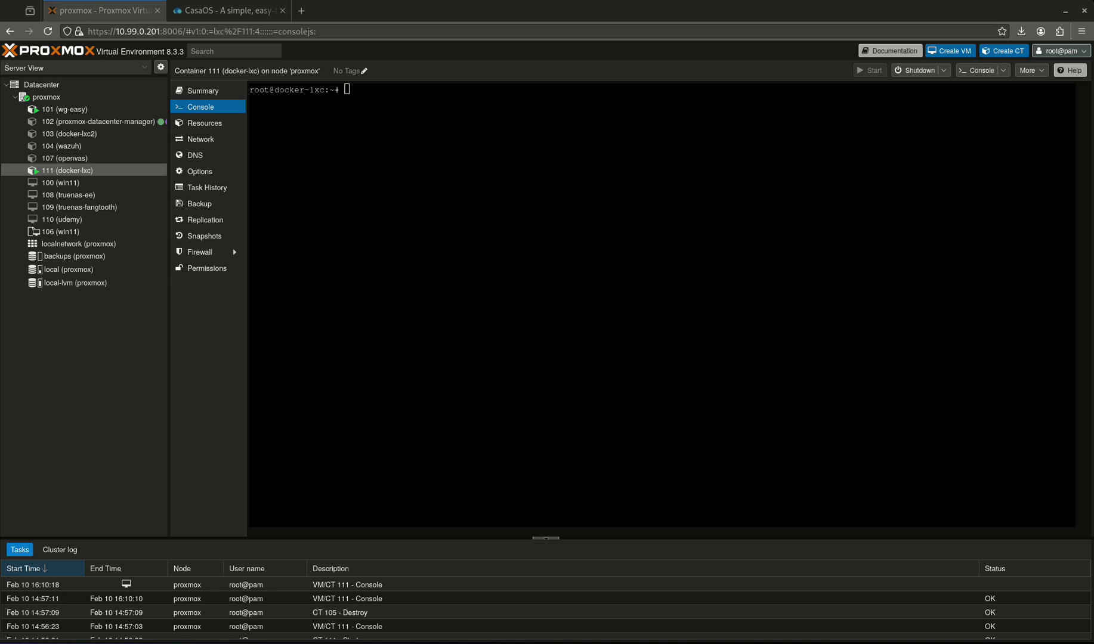
- Switch from the Proxmox console to the casaos.io tab showing the curl install command
{"action": "left_click", "coordinate": [196, 10]}
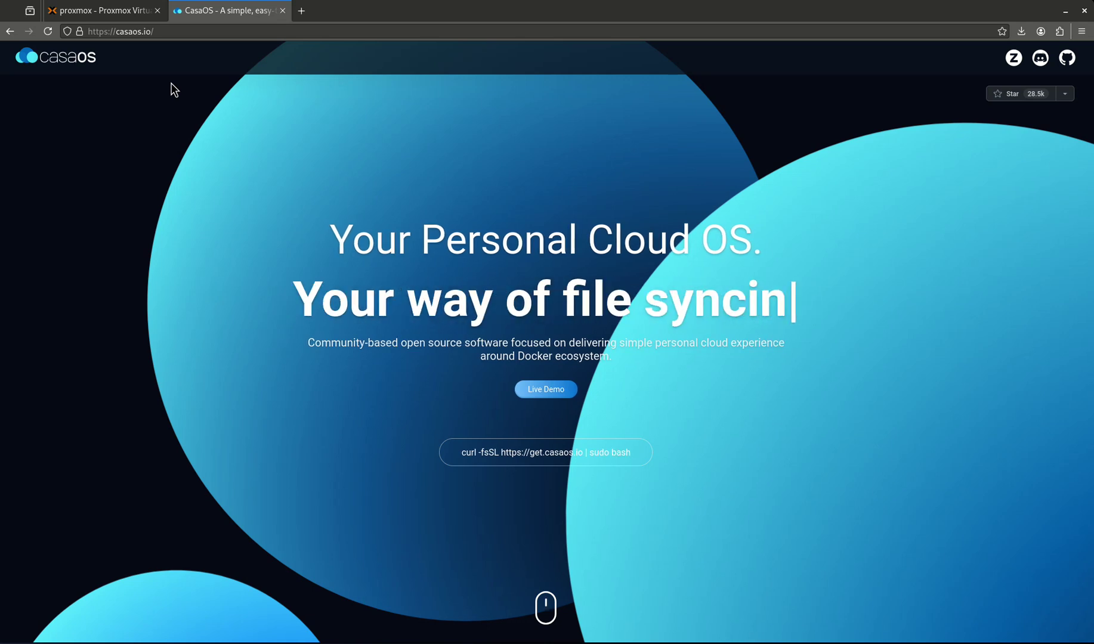
- Copy the curl install command from the casaos.io homepage
{"action": "left_click", "coordinate": [92, 12]}
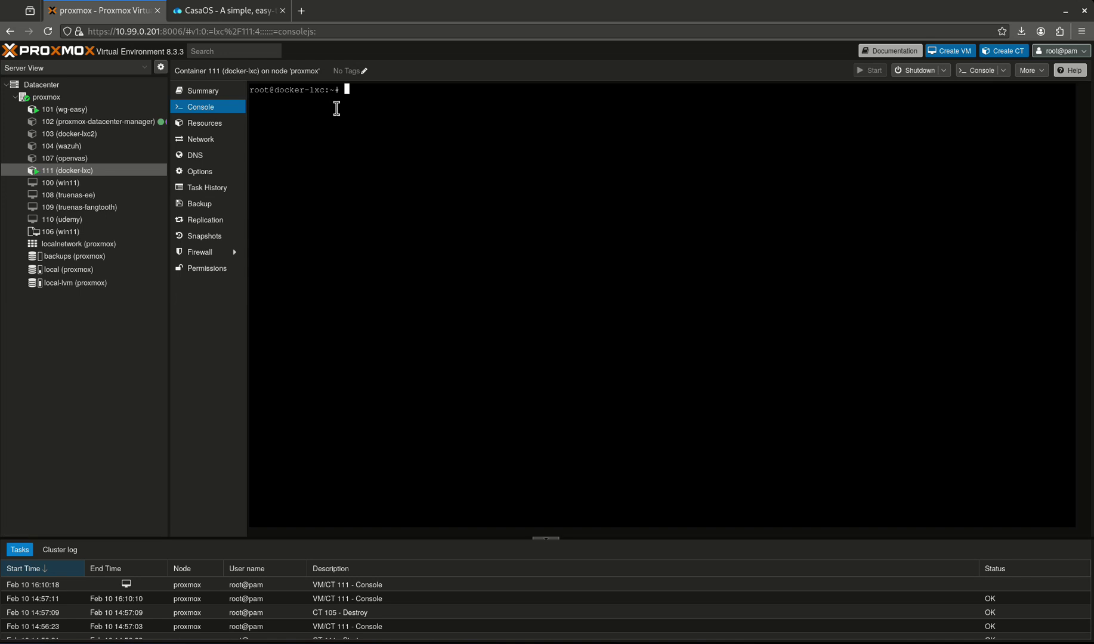
{"action": "left_click", "coordinate": [221, 11]}
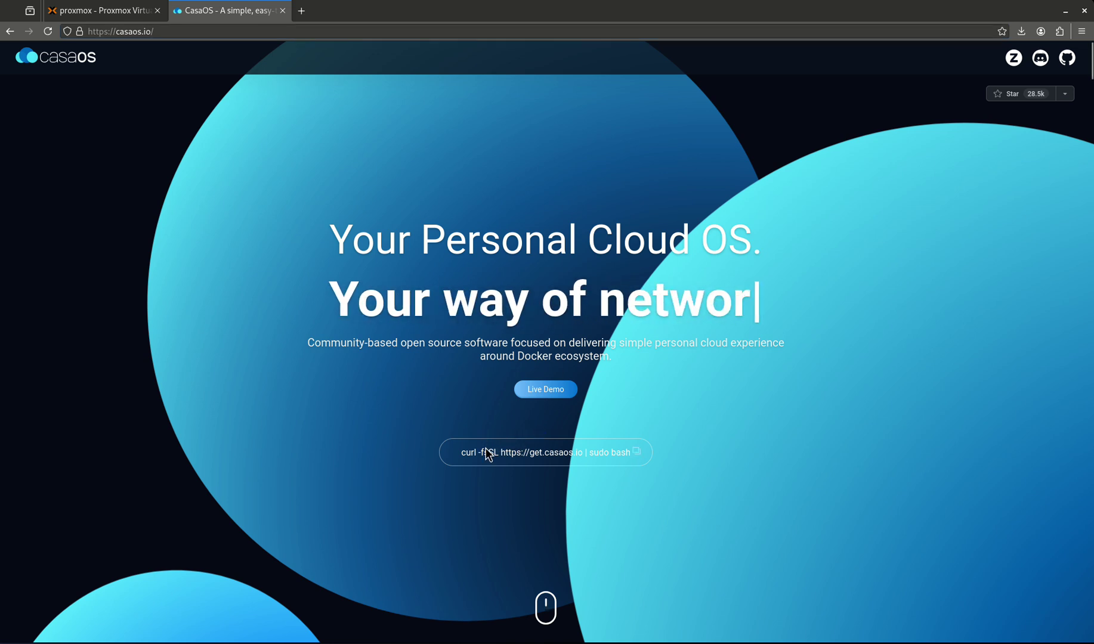
{"action": "left_click_drag", "start_coordinate": [457, 454], "coordinate": [626, 462]}
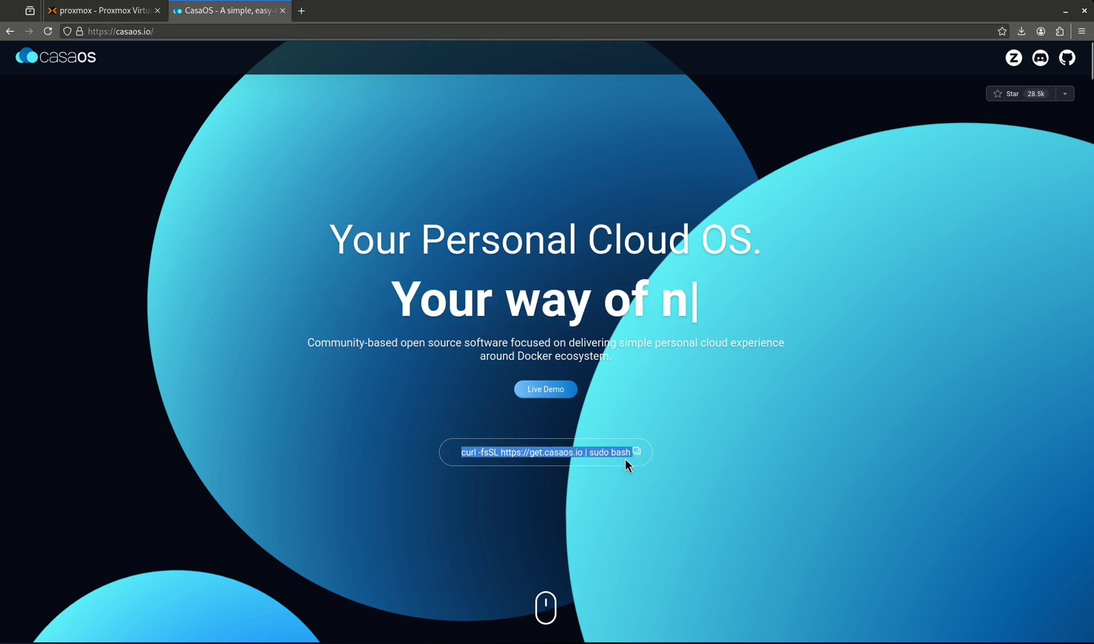
{"action": "right_click", "coordinate": [621, 459]}
{"action": "left_click", "coordinate": [629, 464]}
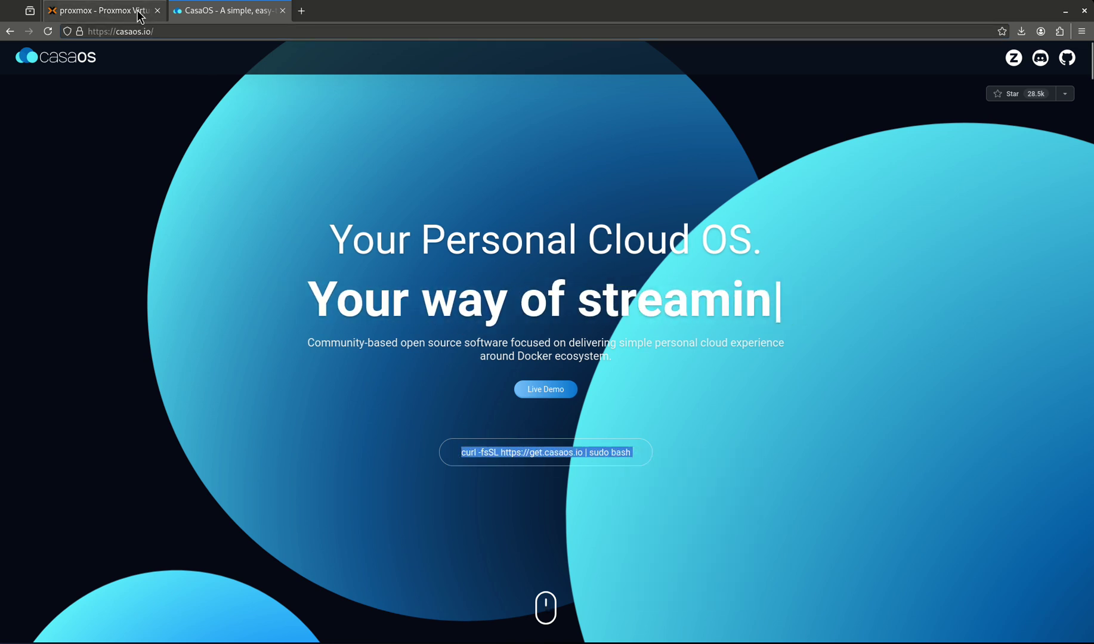
- Paste the install command into container 111's console and run it
{"action": "left_click", "coordinate": [101, 10]}
{"action": "key", "text": "ctrl+shift+v"}
{"action": "key", "text": "Return"}
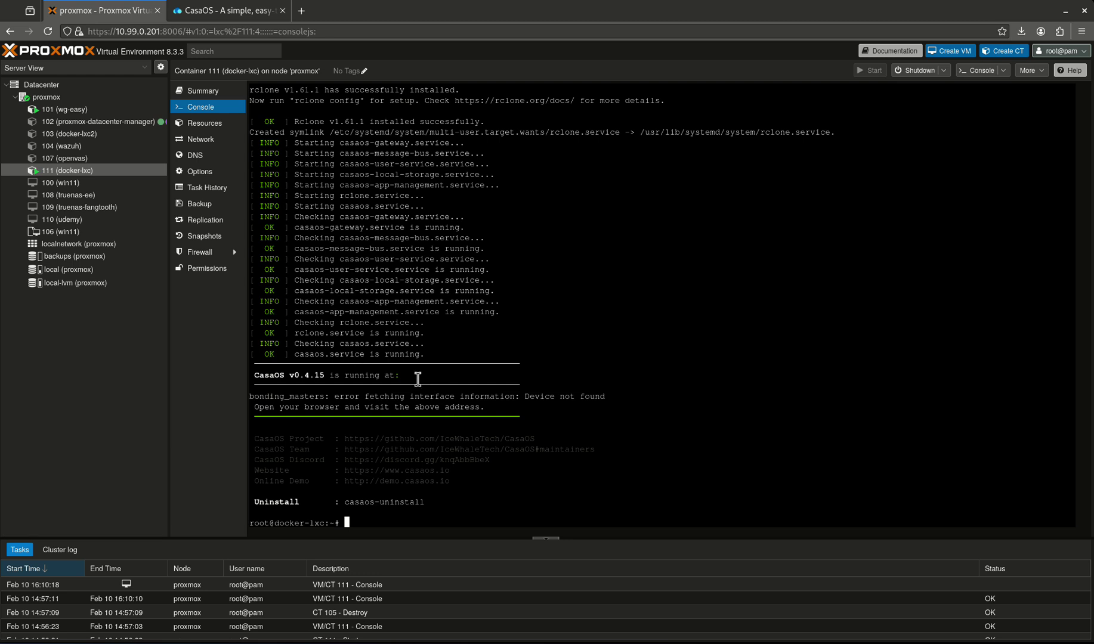
- Select the installer's 'running at' line that shows the CasaOS address
{"action": "triple_click", "coordinate": [454, 378]}
{"action": "left_click", "coordinate": [455, 379]}
- Load the CasaOS page at 10.99.0.218 in a new browser tab
{"action": "left_click", "coordinate": [303, 11]}
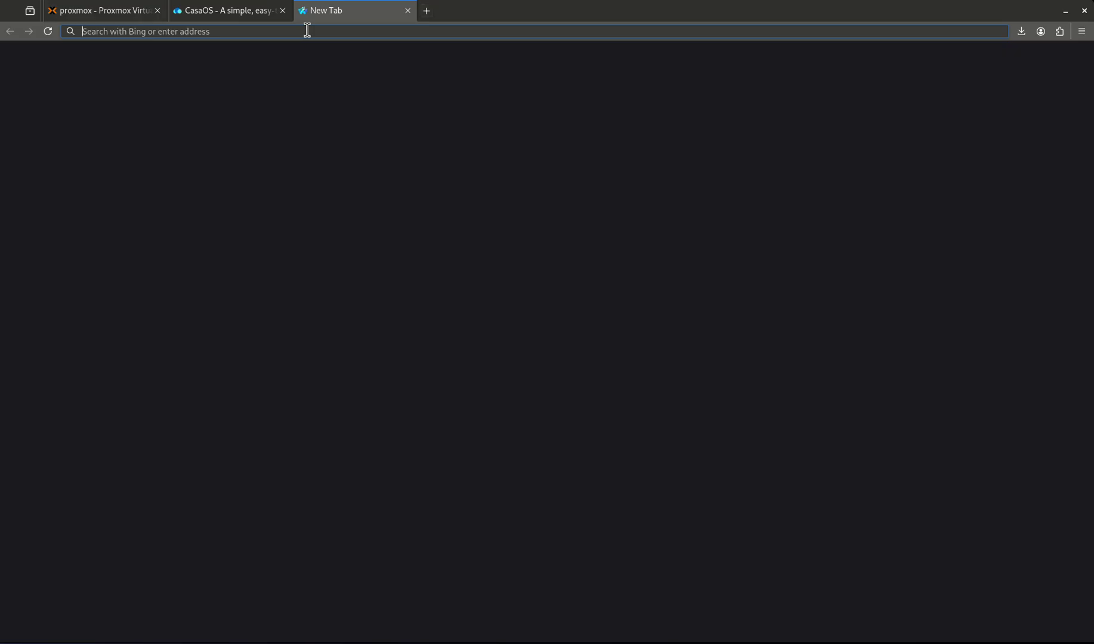
{"action": "type", "text": "10.99.0.21"}
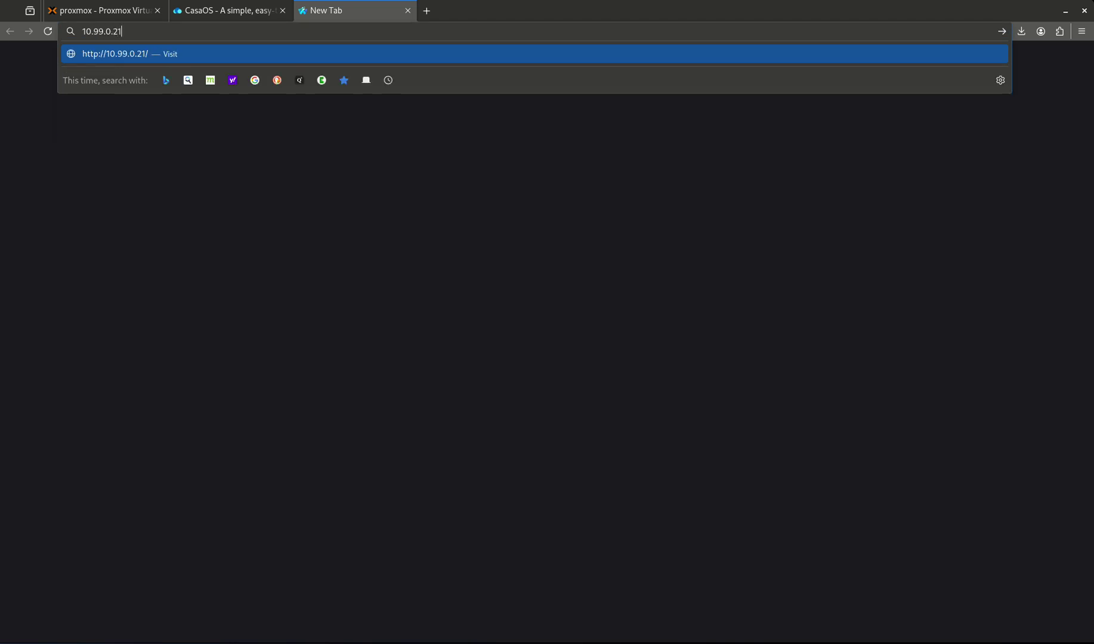
{"action": "type", "text": "8"}
{"action": "key", "text": "Return"}
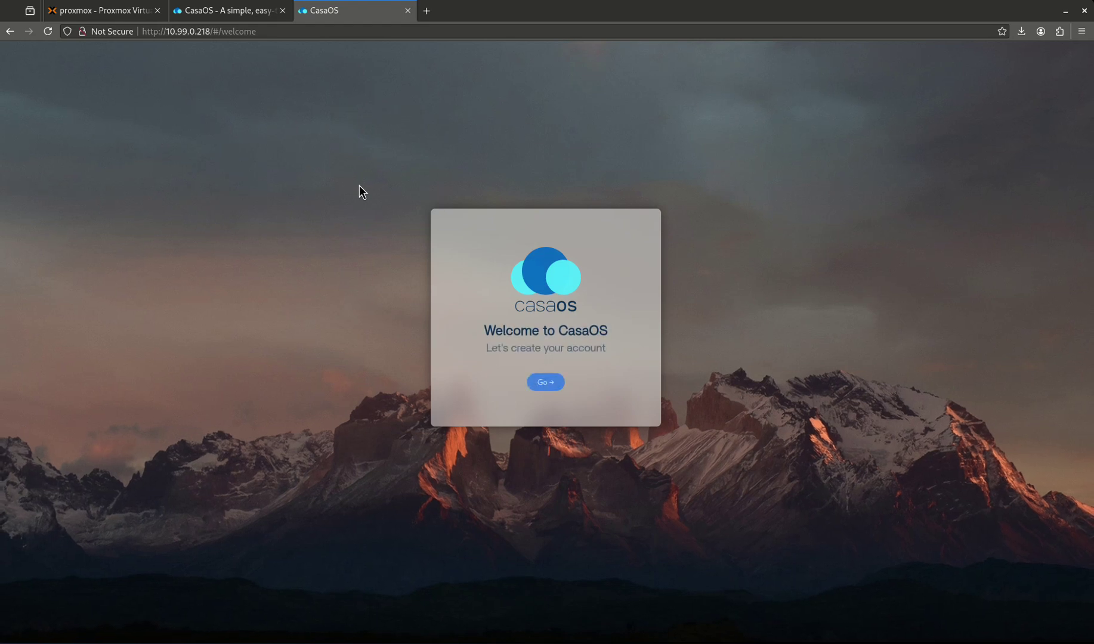
- Fill in the account form with username admin and a first password, then submit
{"action": "left_click", "coordinate": [548, 382]}
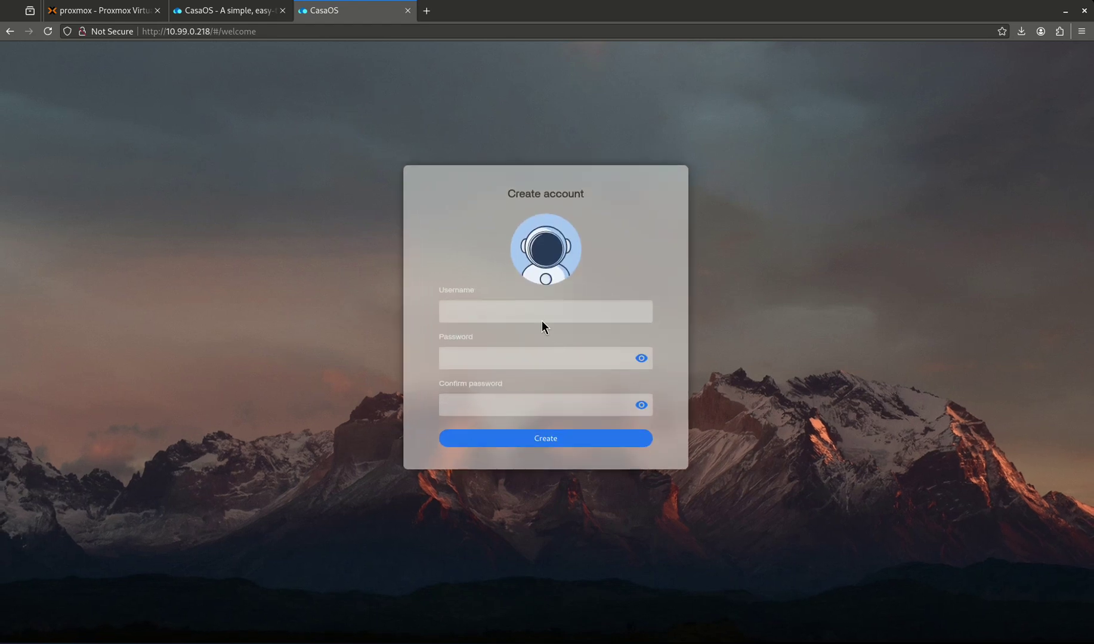
{"action": "left_click", "coordinate": [538, 315]}
{"action": "type", "text": "admin"}
{"action": "key", "text": "Tab"}
{"action": "key", "text": "Tab"}
{"action": "left_click", "coordinate": [609, 439]}
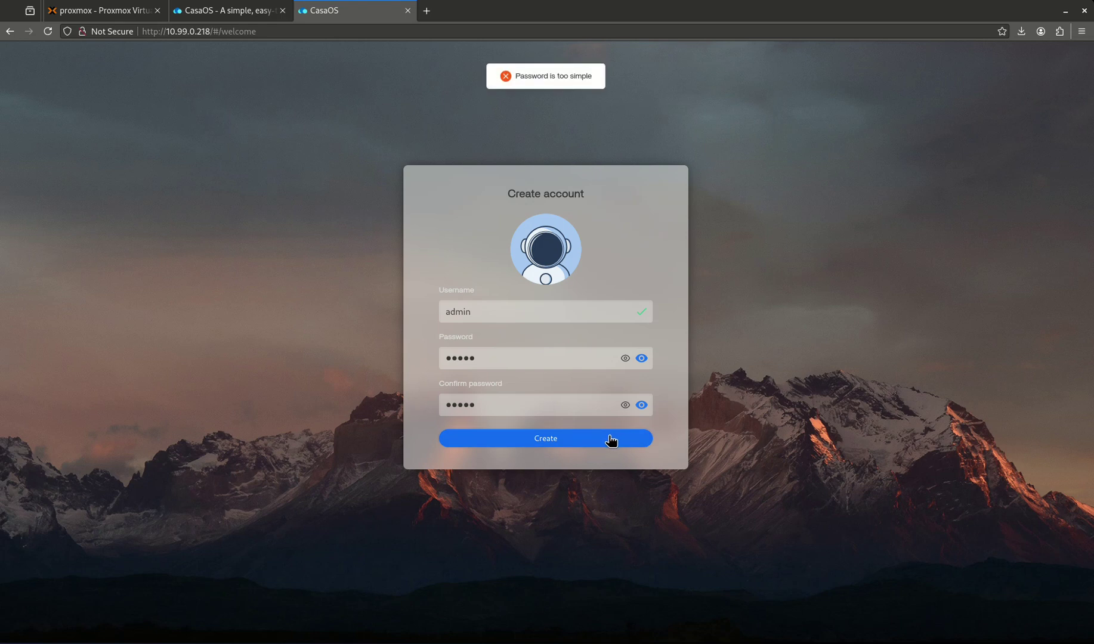
- Replace the rejected password with a stronger one, confirm it, and submit
{"action": "double_click", "coordinate": [528, 358]}
{"action": "key", "text": "Tab"}
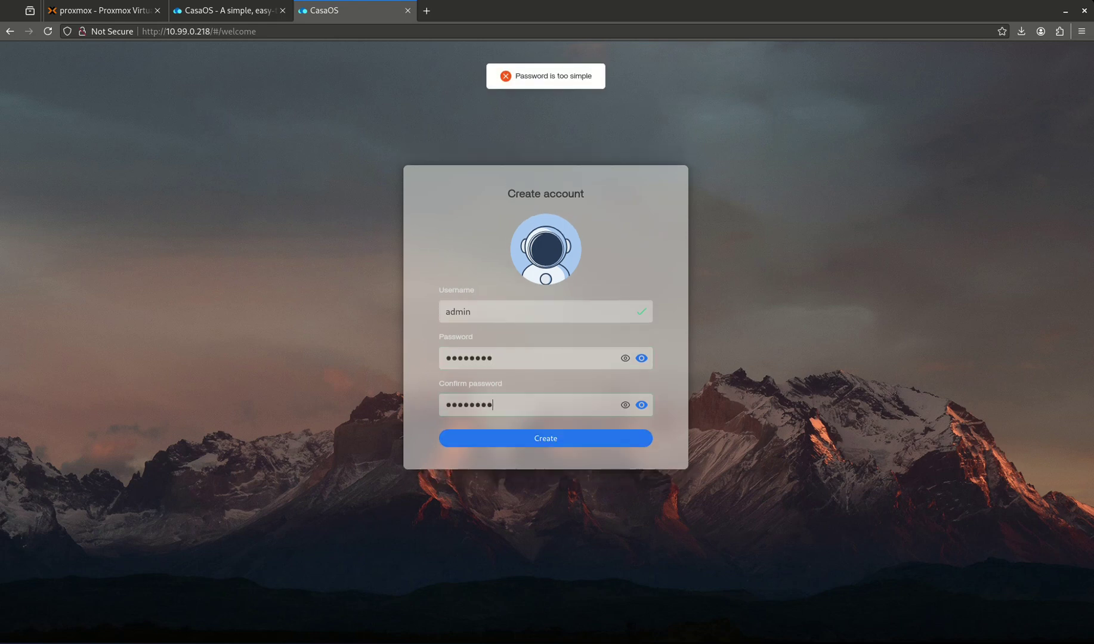
{"action": "key", "text": "Return"}
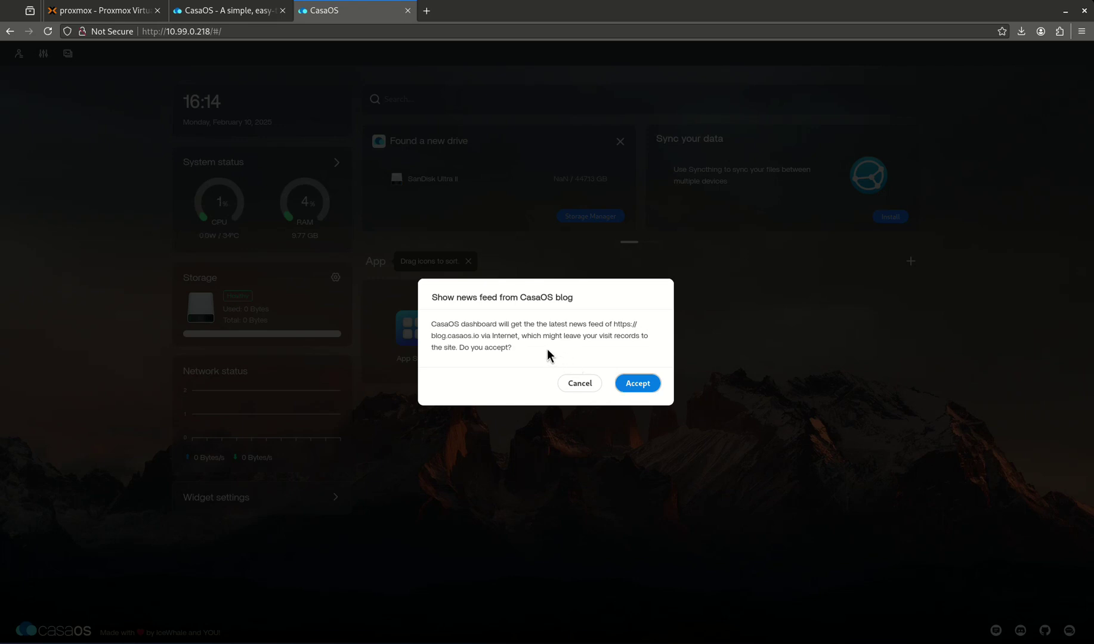
- Accept the CasaOS blog news feed and dismiss the 'Drag icons to sort' tip
{"action": "left_click", "coordinate": [635, 384]}
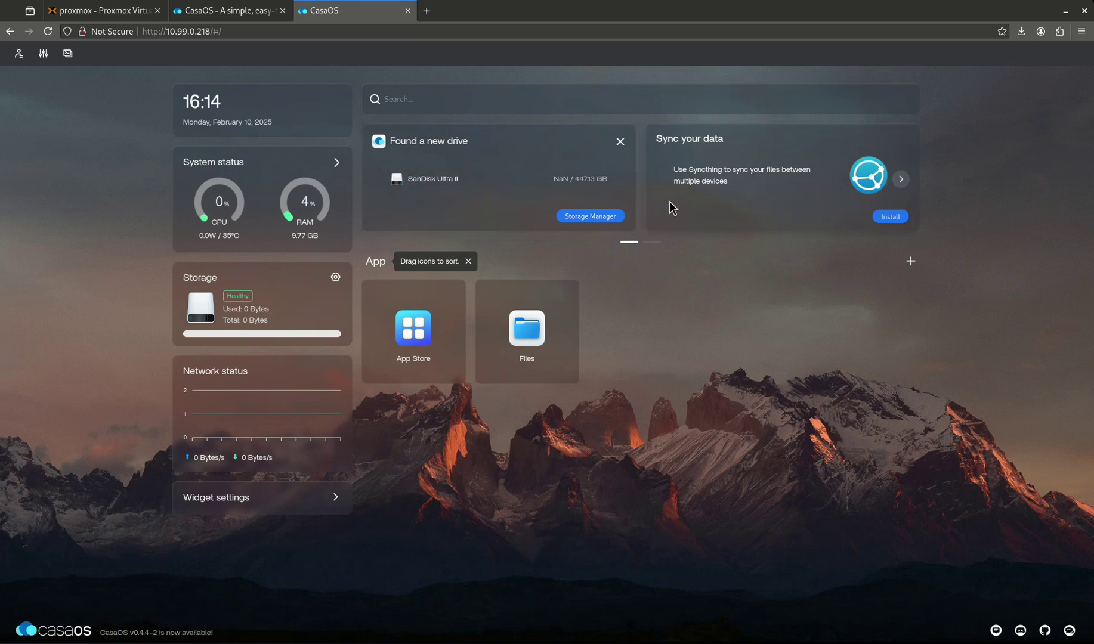
{"action": "left_click", "coordinate": [468, 261]}
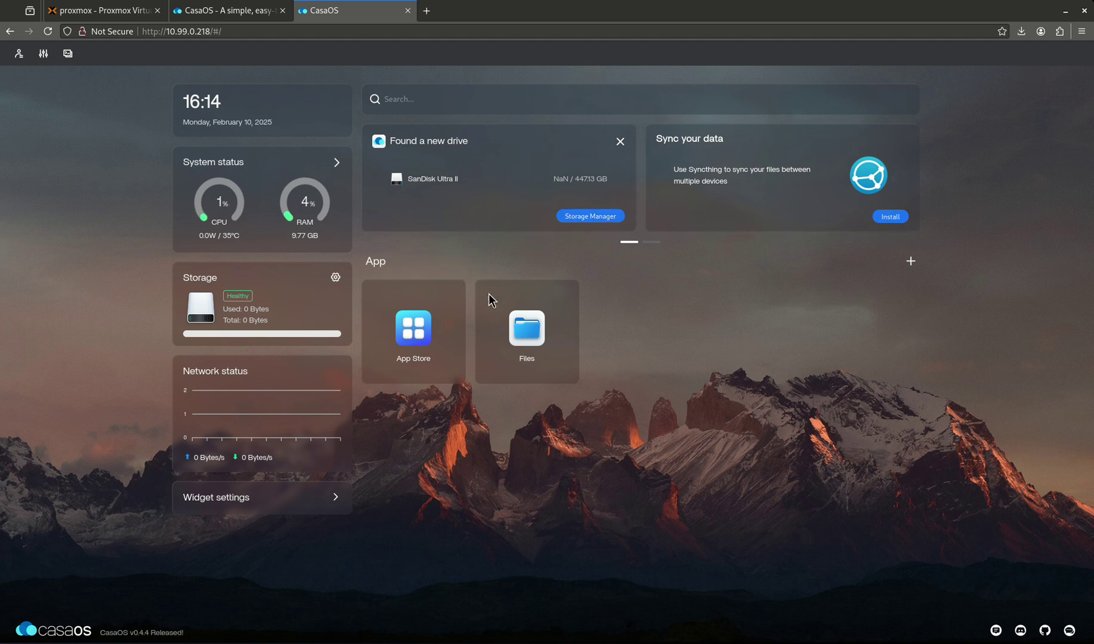
- Check the drive list, then review the container's memory, cores and disk in Proxmox
{"action": "left_click", "coordinate": [335, 278]}
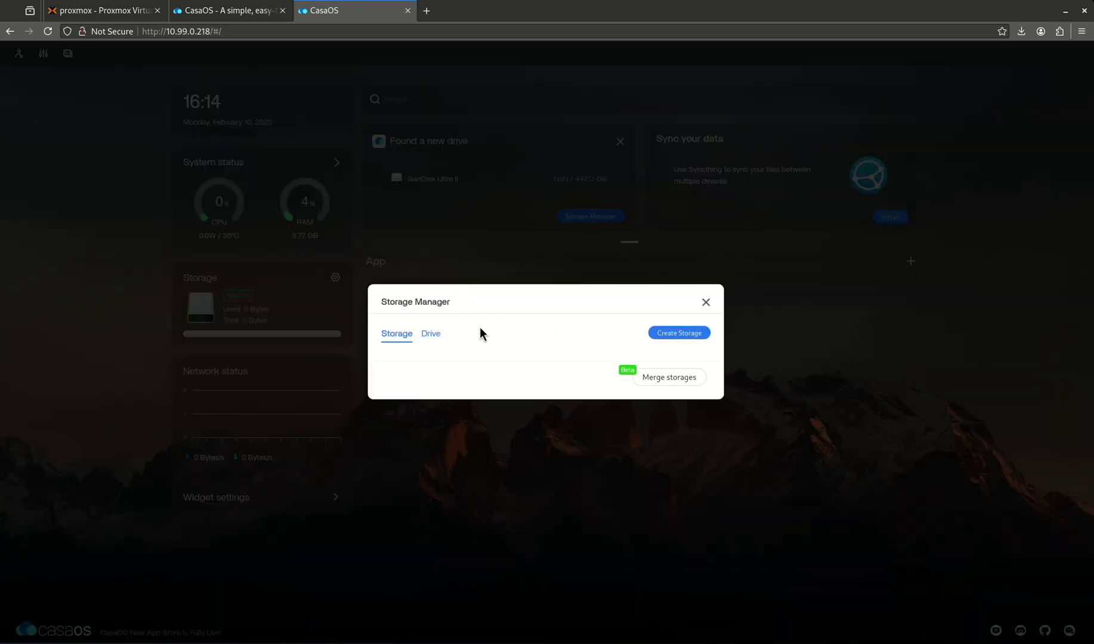
{"action": "left_click", "coordinate": [426, 336]}
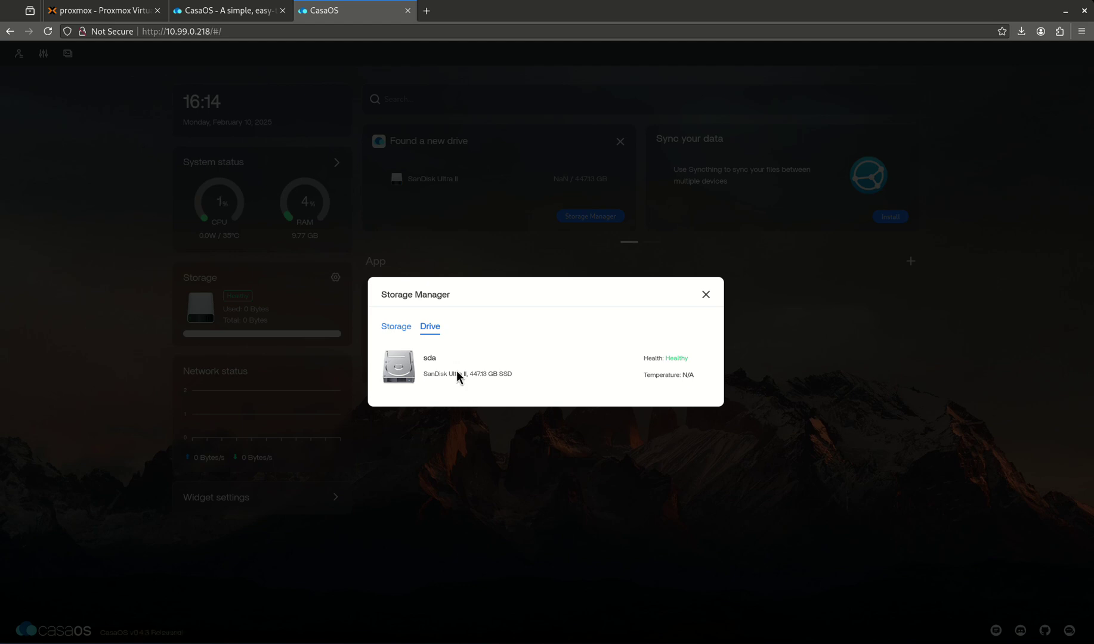
{"action": "left_click", "coordinate": [704, 296]}
{"action": "left_click", "coordinate": [125, 10]}
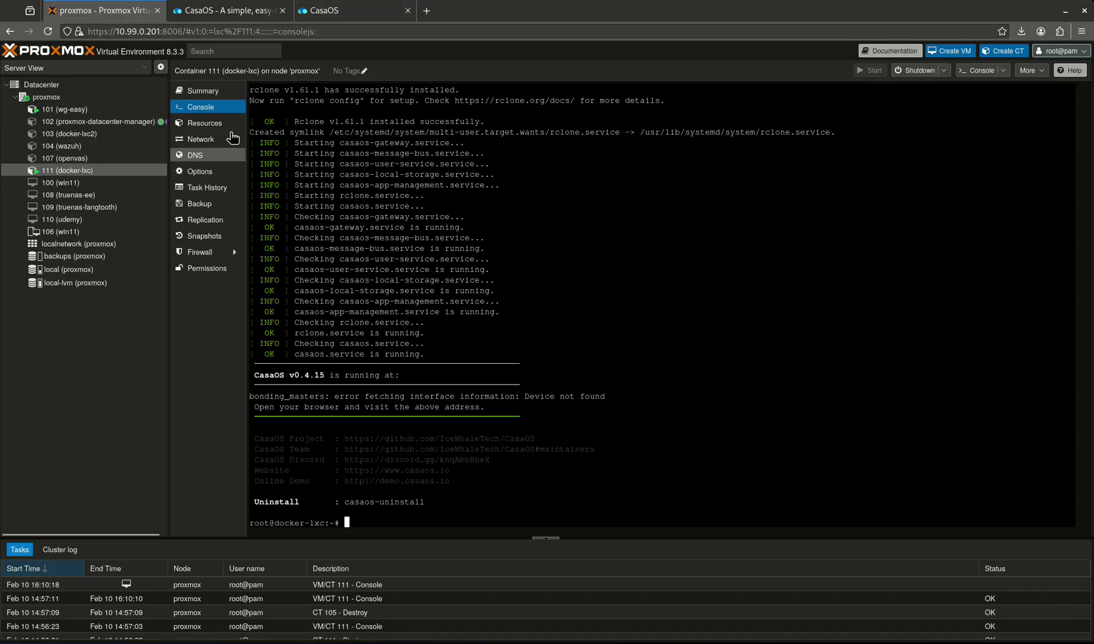
{"action": "left_click", "coordinate": [228, 123]}
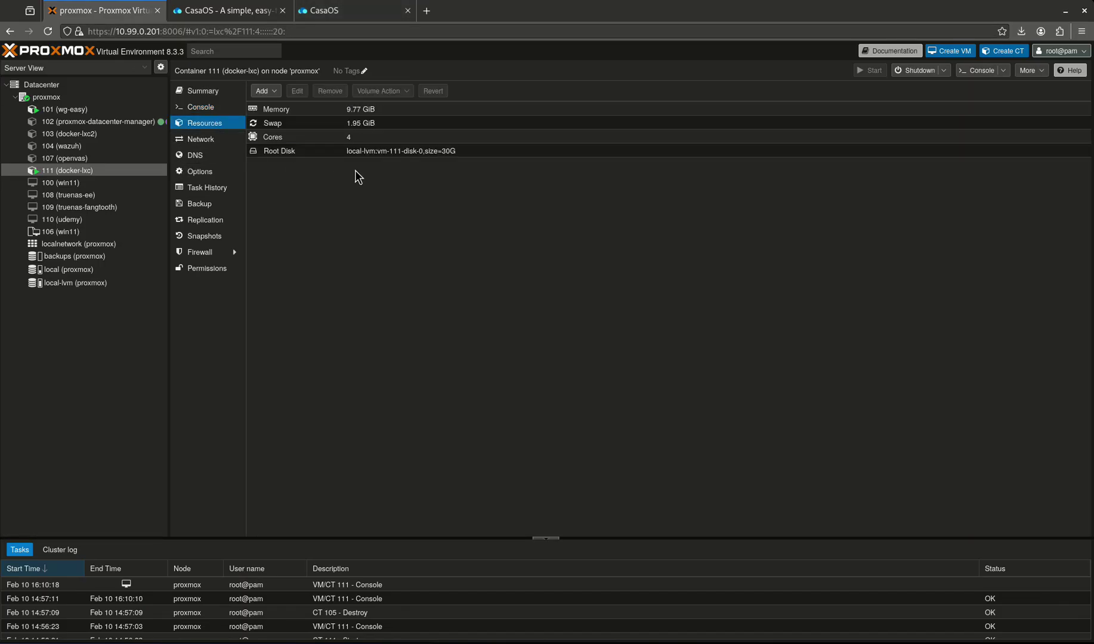
{"action": "left_click", "coordinate": [334, 11]}
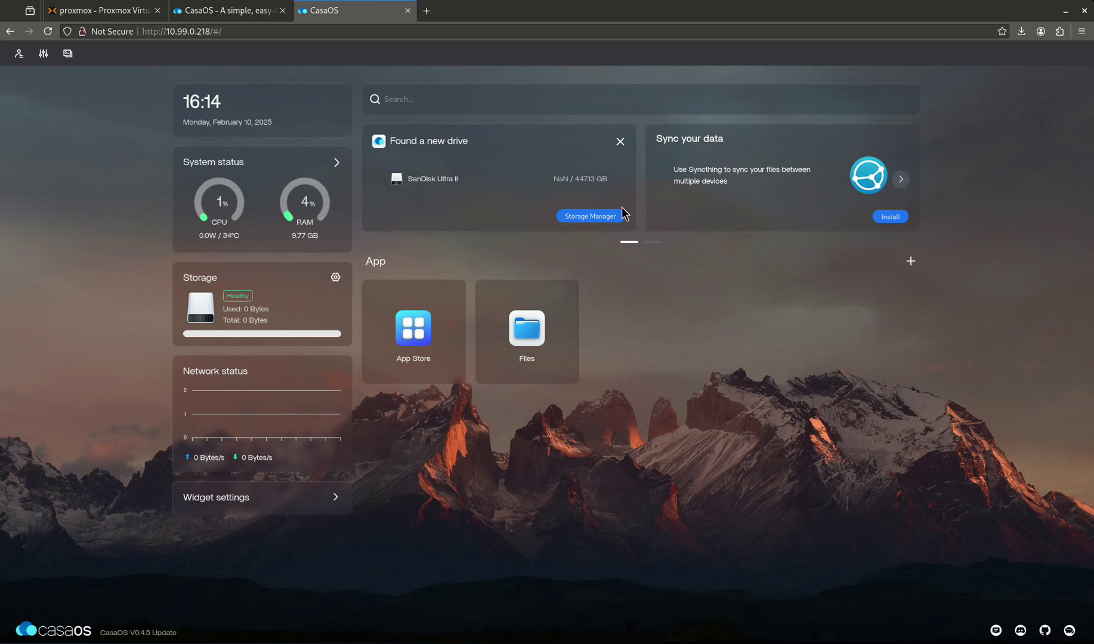
- Start a new storage for sda, then cancel it and close Storage Manager
{"action": "left_click", "coordinate": [605, 216]}
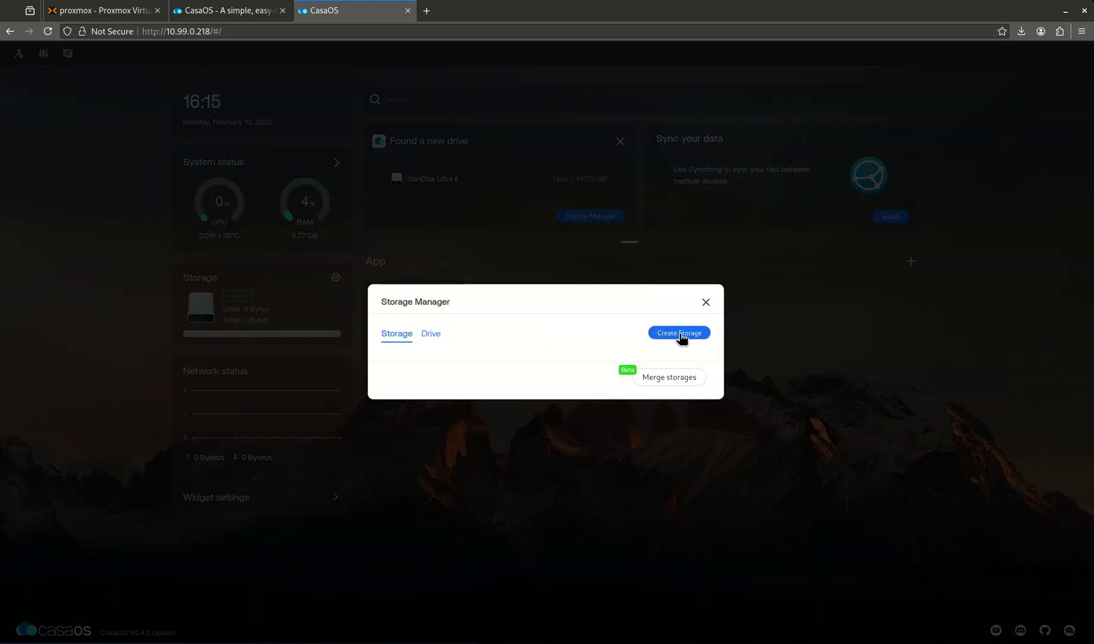
{"action": "left_click", "coordinate": [680, 334]}
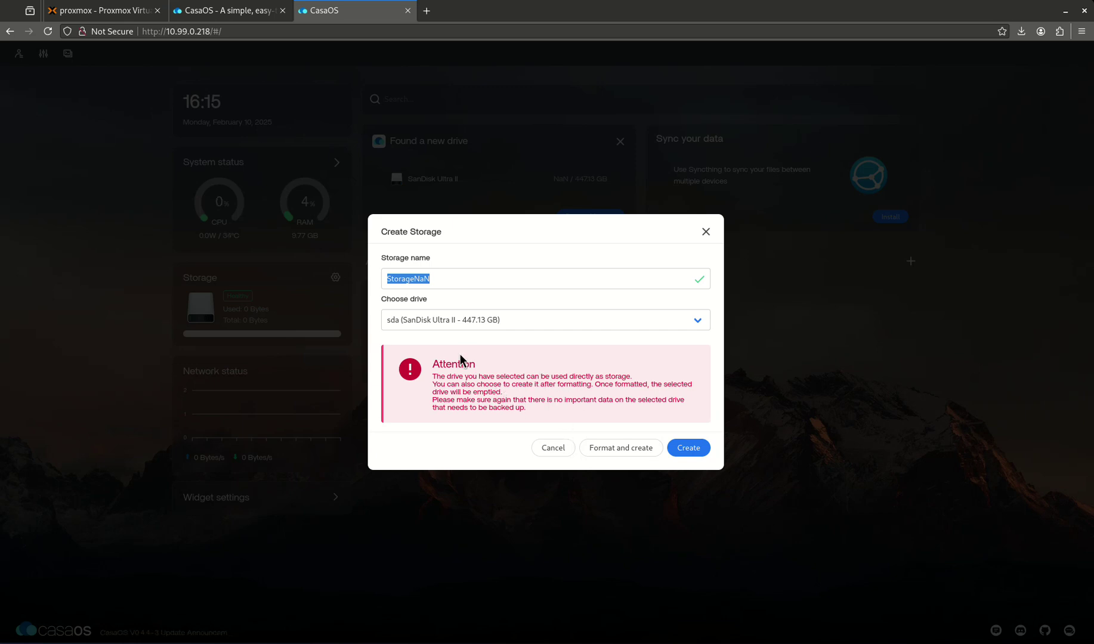
{"action": "left_click", "coordinate": [499, 325]}
{"action": "left_click", "coordinate": [498, 325]}
{"action": "left_click", "coordinate": [553, 448]}
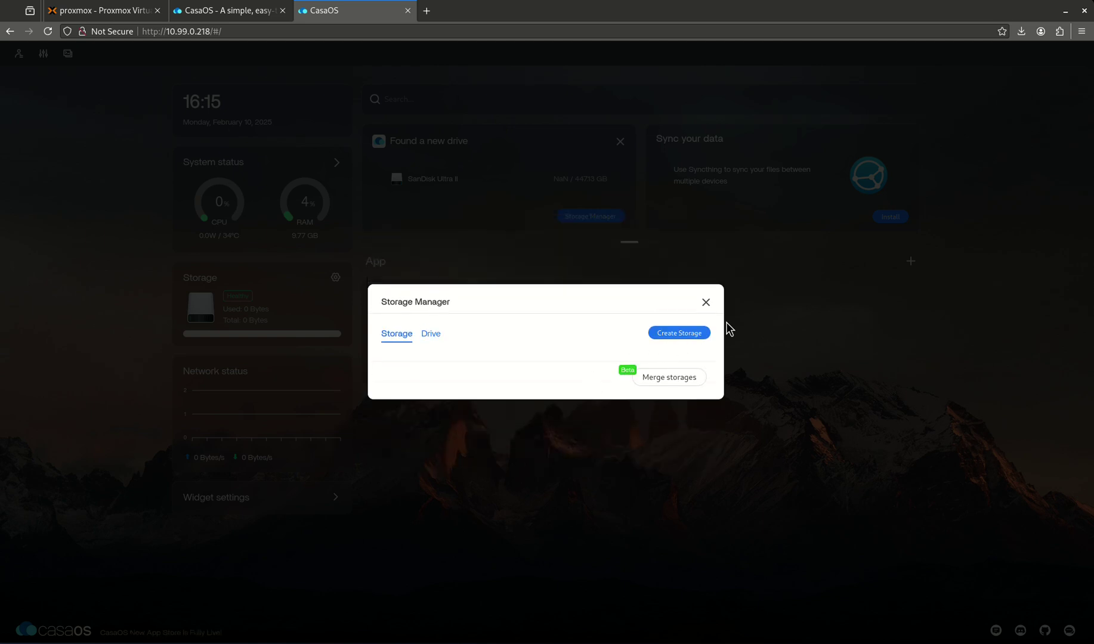
{"action": "left_click", "coordinate": [706, 303]}
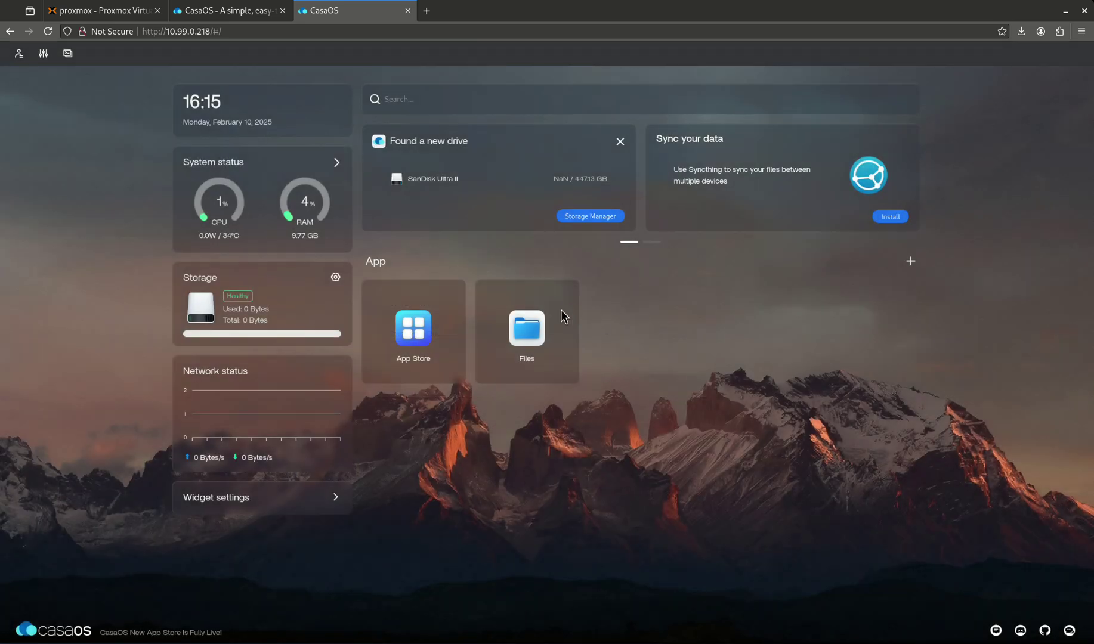
- Browse the Downloads and Gallery folders, then view the root folder as a detailed list
{"action": "left_click", "coordinate": [526, 326]}
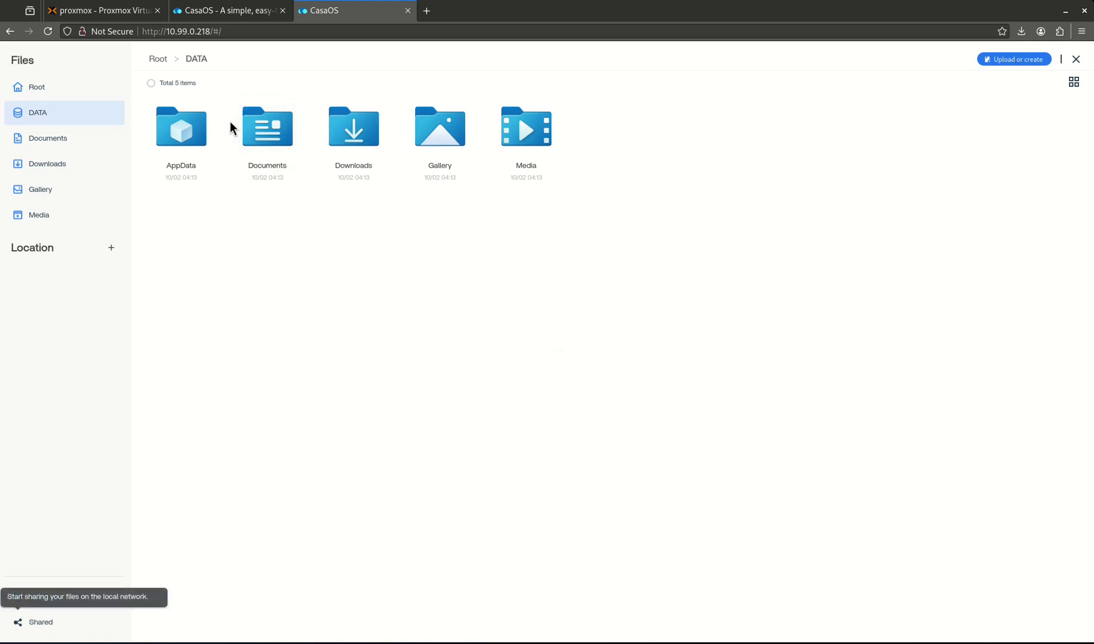
{"action": "left_click", "coordinate": [355, 135]}
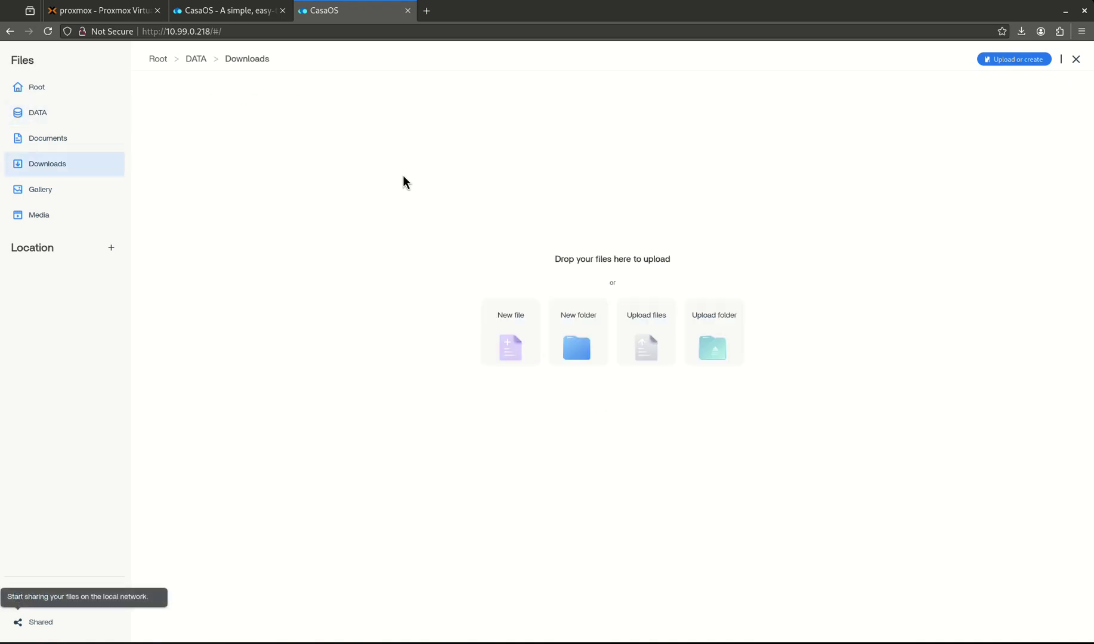
{"action": "left_click", "coordinate": [45, 195]}
{"action": "left_click", "coordinate": [40, 98]}
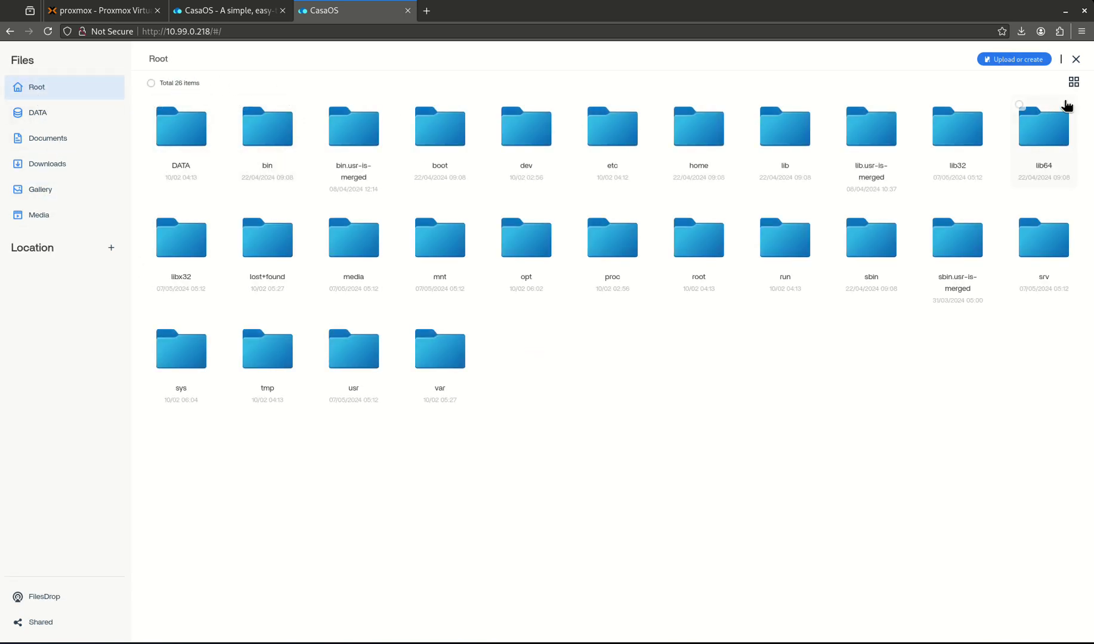
{"action": "left_click", "coordinate": [1072, 82]}
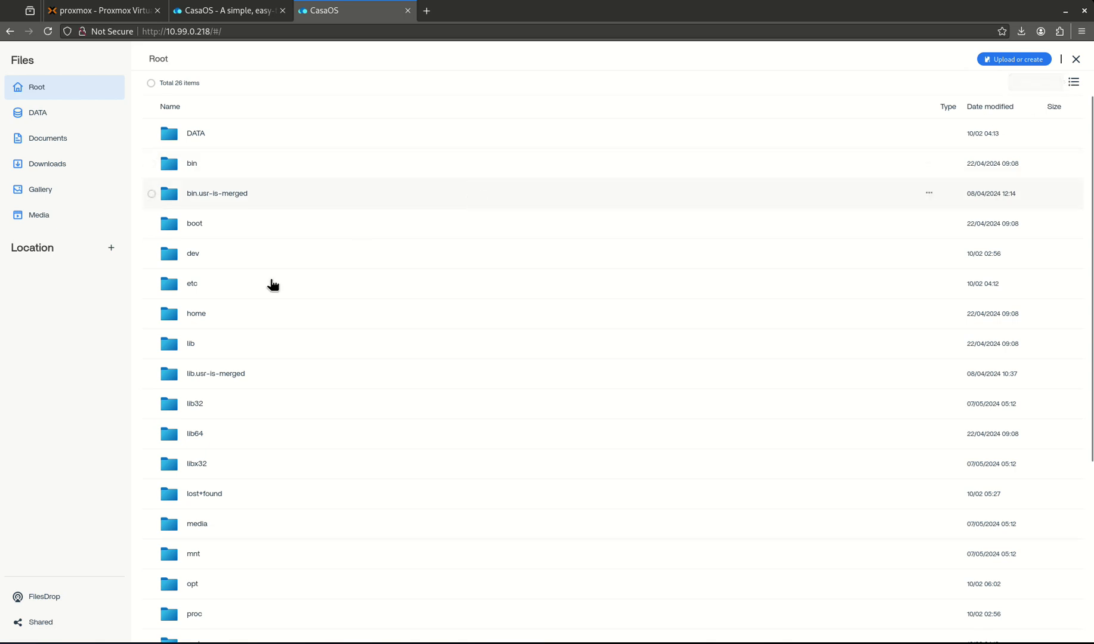
- Open the root's media folder, check the upload options, and close Files
{"action": "scroll", "coordinate": [222, 288], "scroll_direction": "down", "scroll_amount": 3}
{"action": "scroll", "coordinate": [222, 288], "scroll_direction": "down", "scroll_amount": 2}
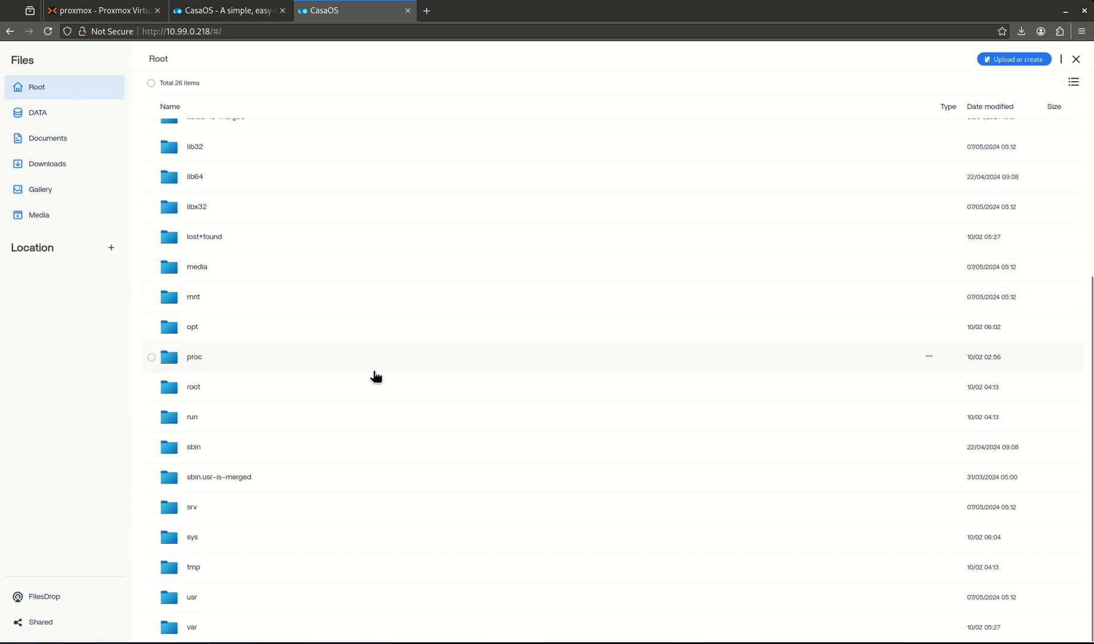
{"action": "scroll", "coordinate": [309, 354], "scroll_direction": "up", "scroll_amount": 4}
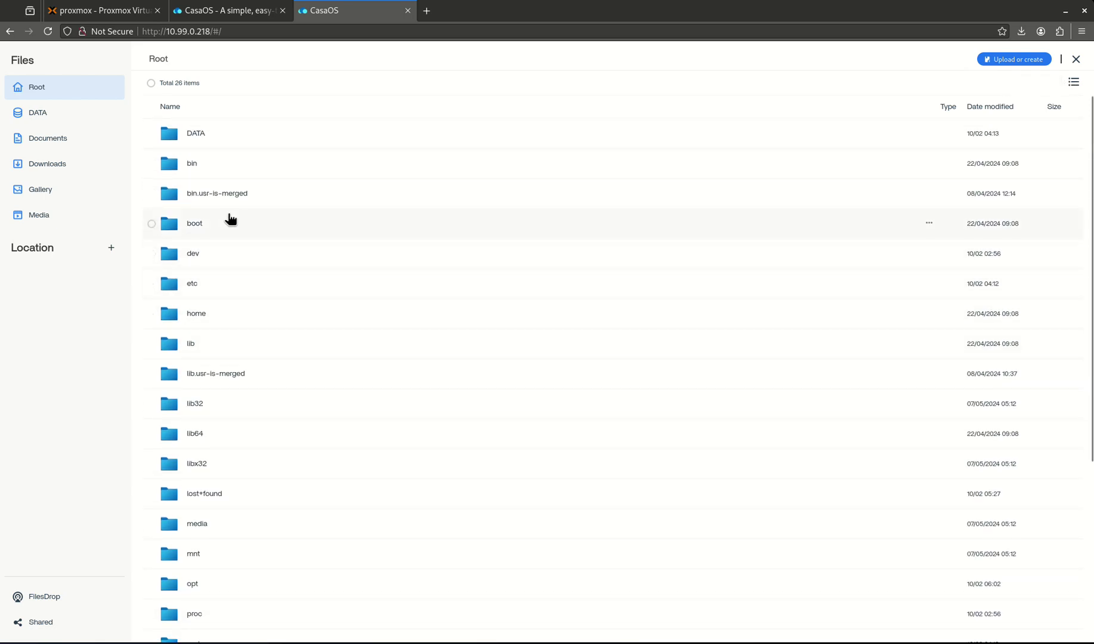
{"action": "scroll", "coordinate": [234, 232], "scroll_direction": "down", "scroll_amount": 4}
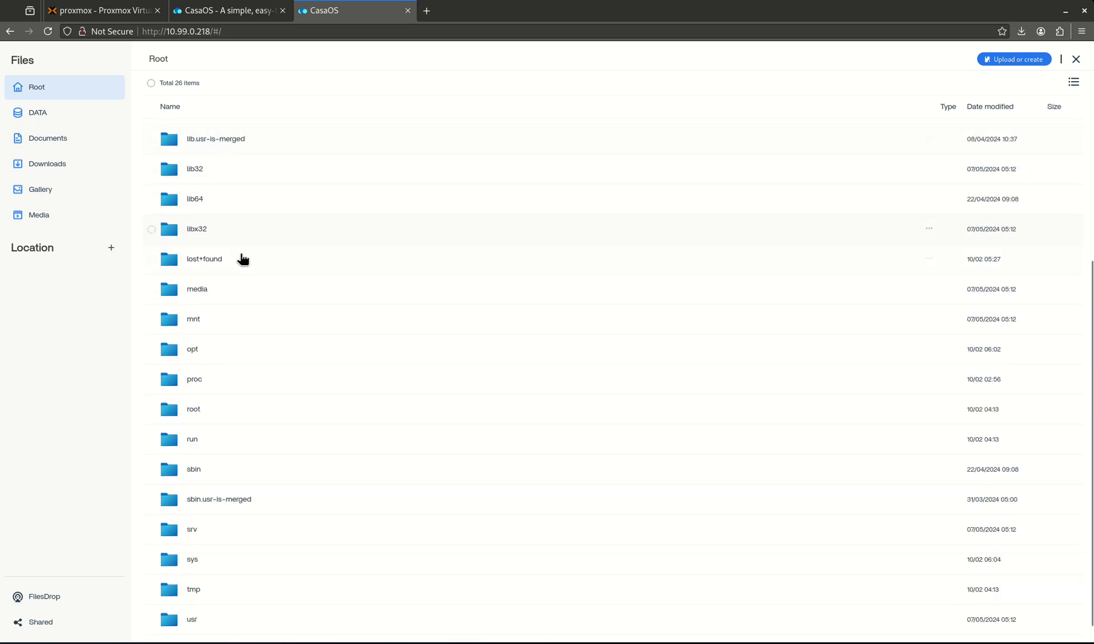
{"action": "left_click", "coordinate": [217, 273]}
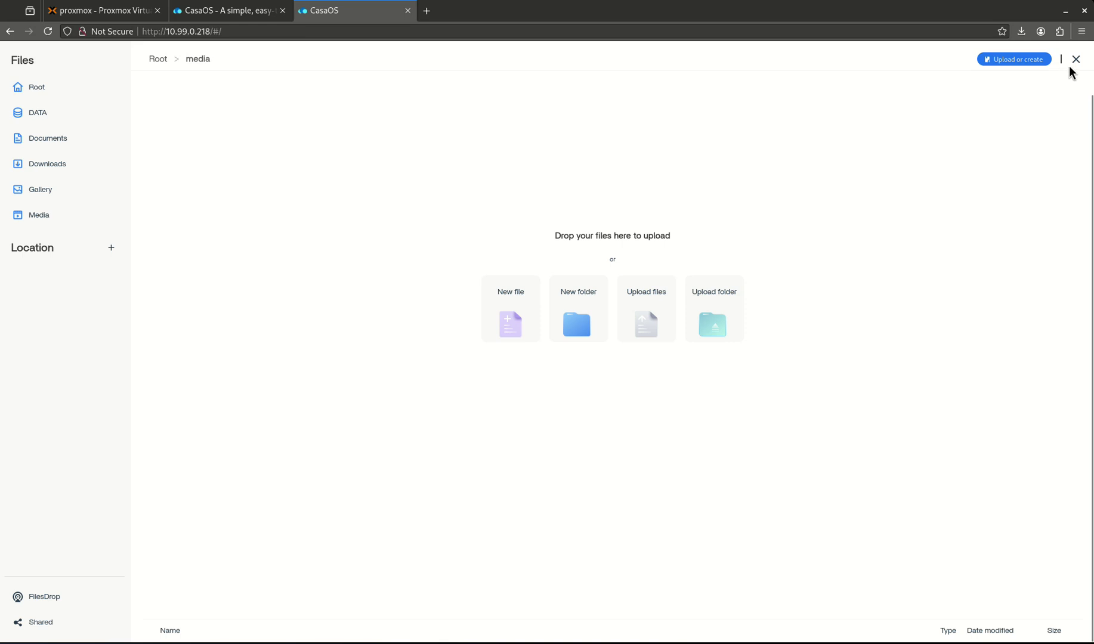
{"action": "left_click", "coordinate": [1018, 62]}
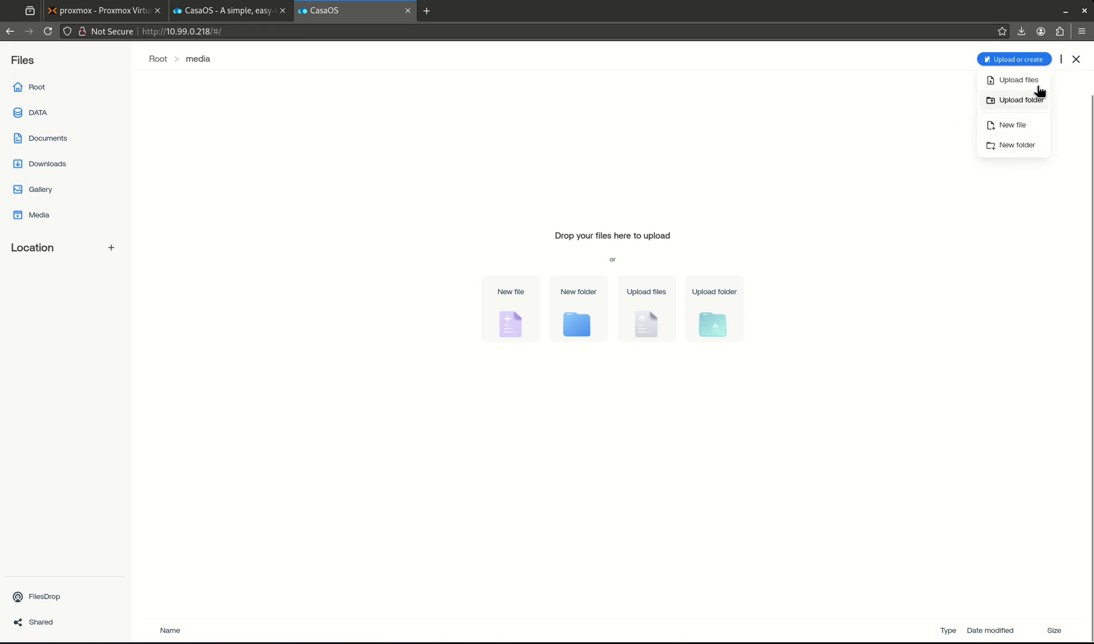
{"action": "left_click", "coordinate": [1076, 59]}
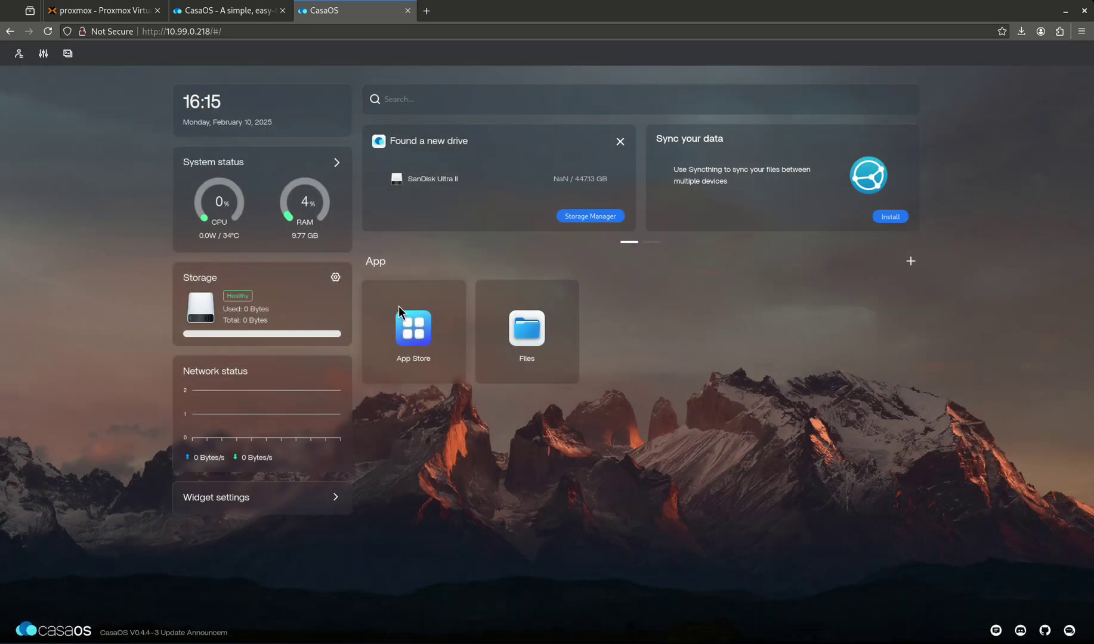
- Search 'ra' in the App Store, install Radarr, and close its opened page
{"action": "left_click", "coordinate": [413, 334]}
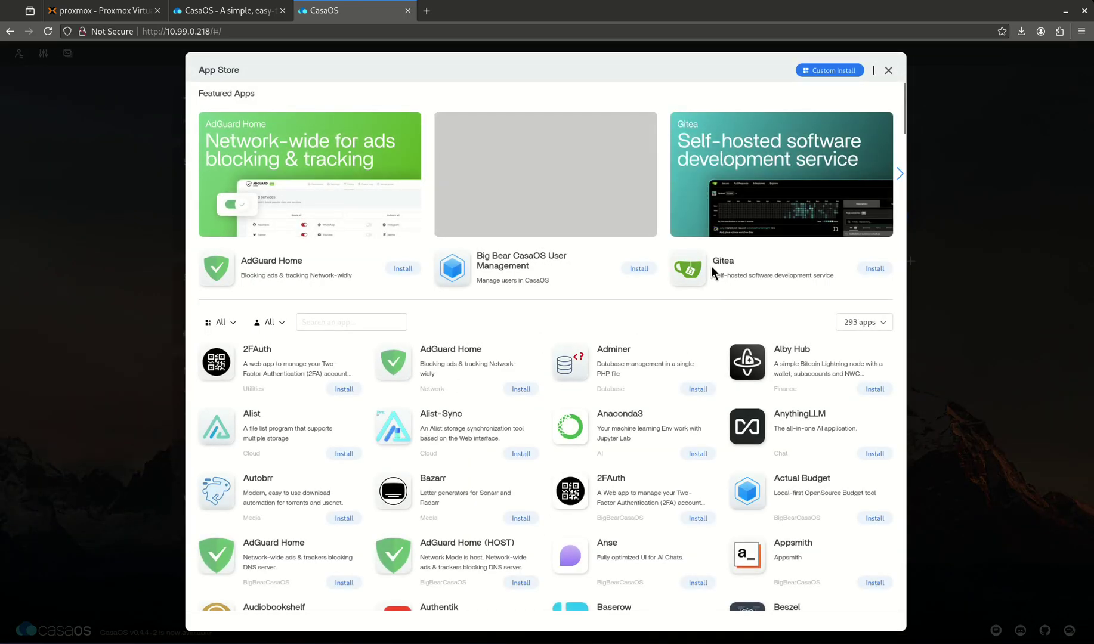
{"action": "left_click", "coordinate": [378, 318]}
{"action": "type", "text": "radarr"}
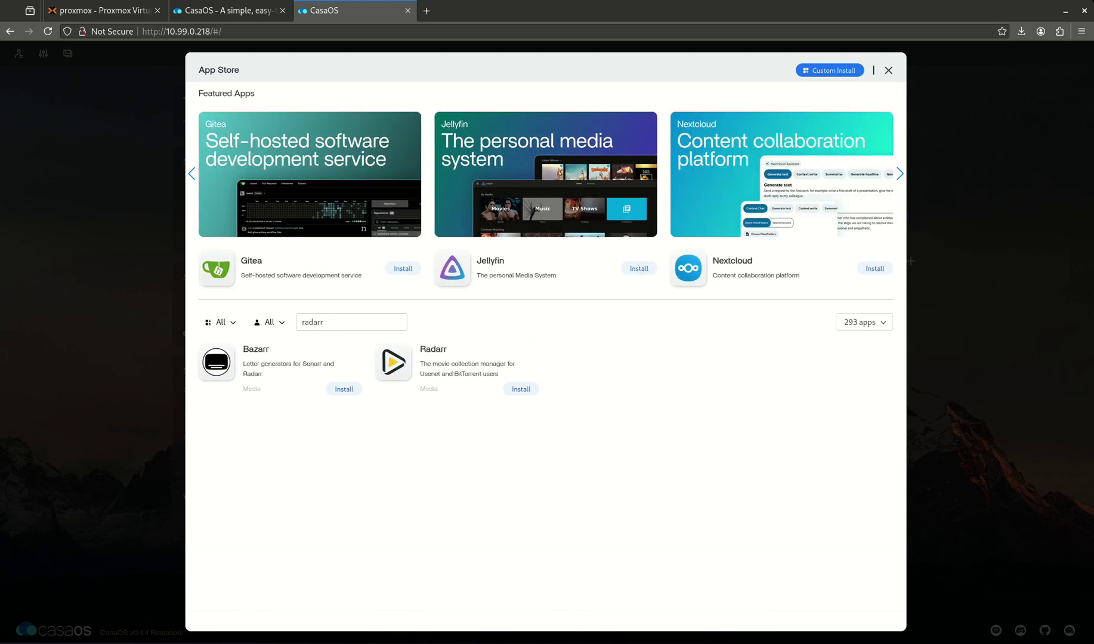
{"action": "left_click", "coordinate": [520, 389]}
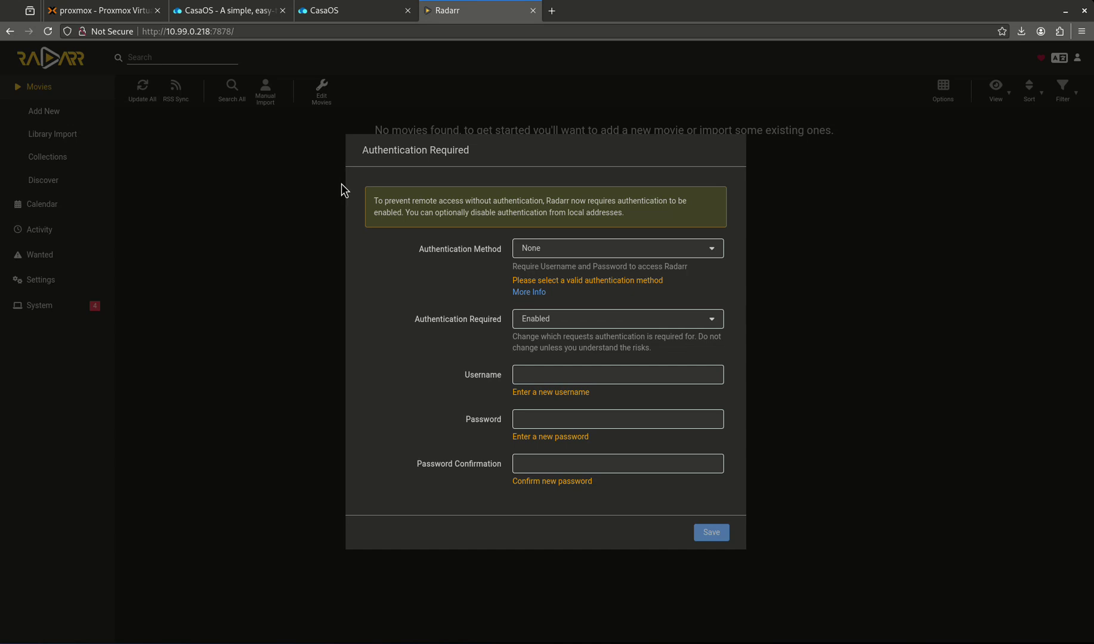
{"action": "left_click", "coordinate": [212, 35]}
{"action": "left_click", "coordinate": [533, 11]}
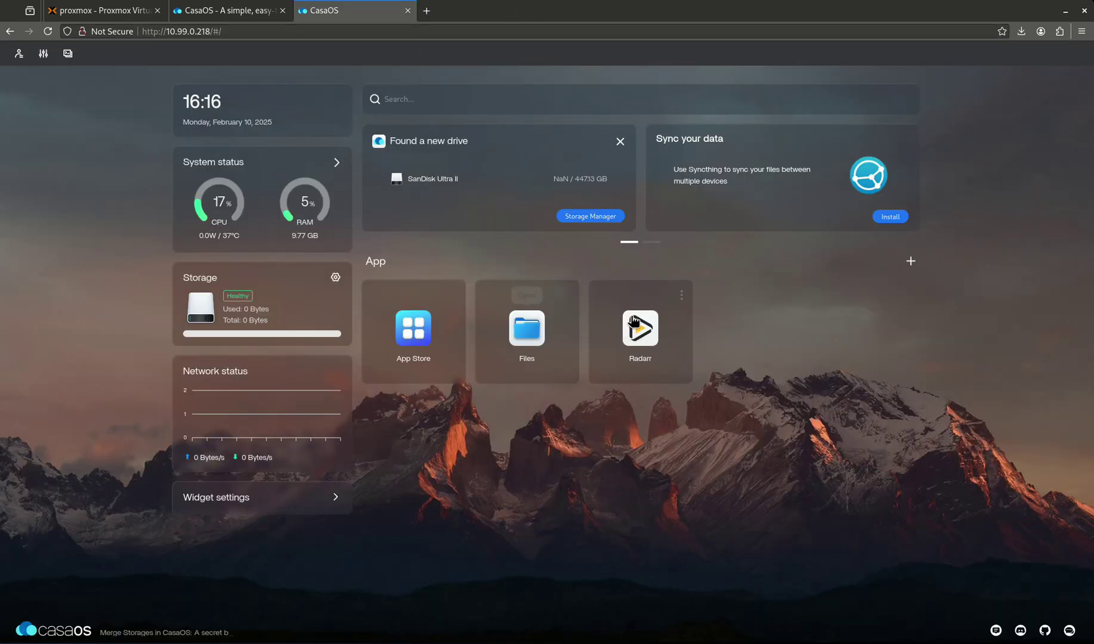
- Open Radarr's container settings and review its web UI port, leaving it unchanged
{"action": "left_click", "coordinate": [681, 296]}
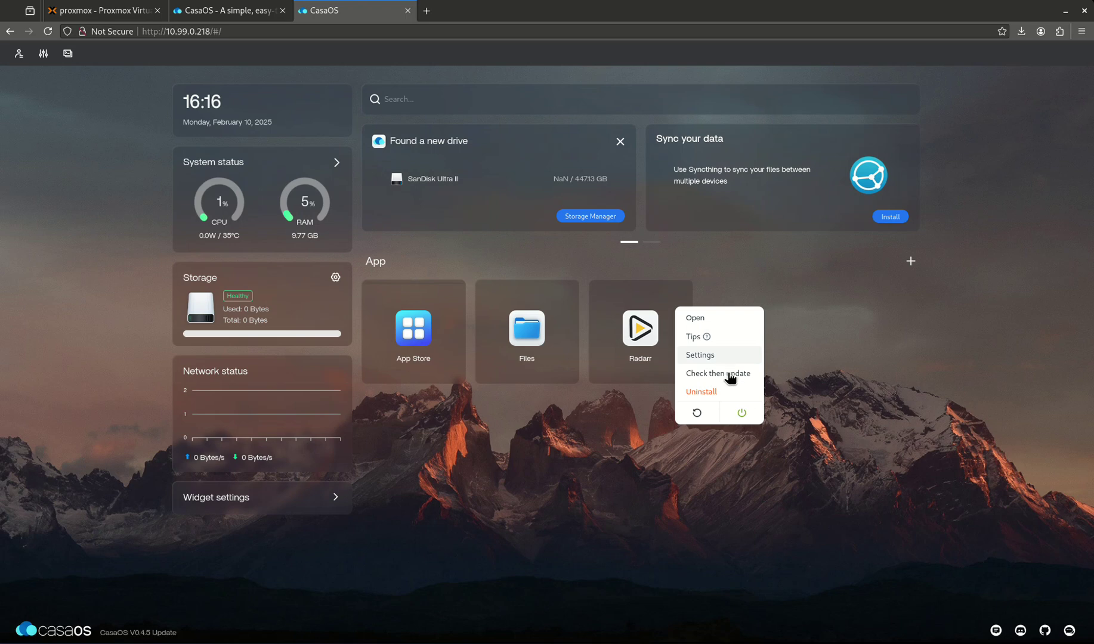
{"action": "left_click", "coordinate": [713, 358]}
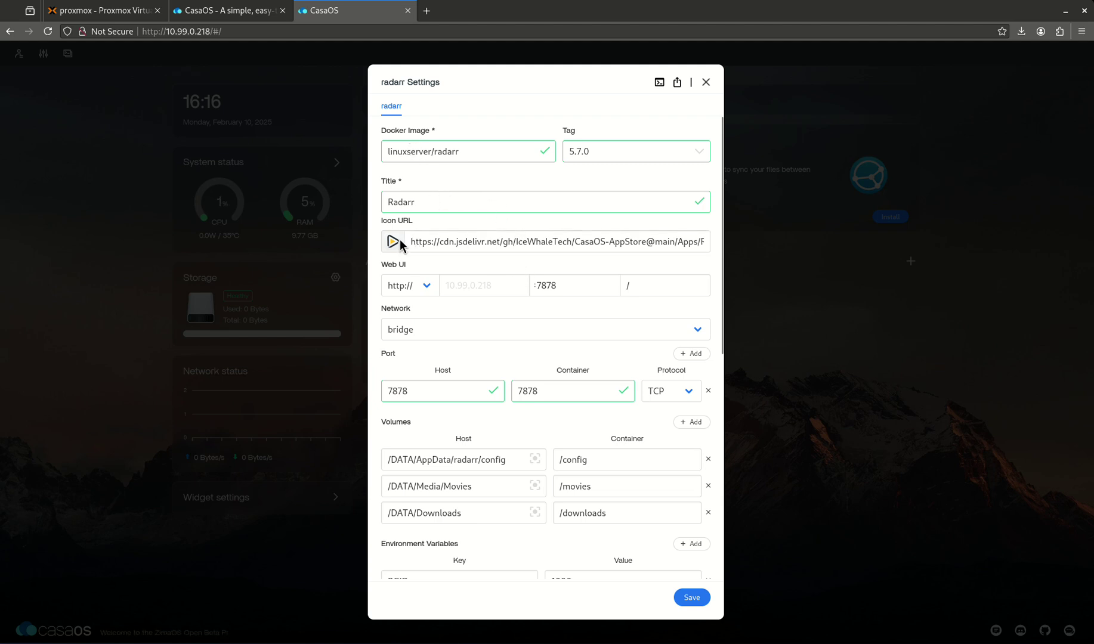
{"action": "left_click", "coordinate": [547, 287]}
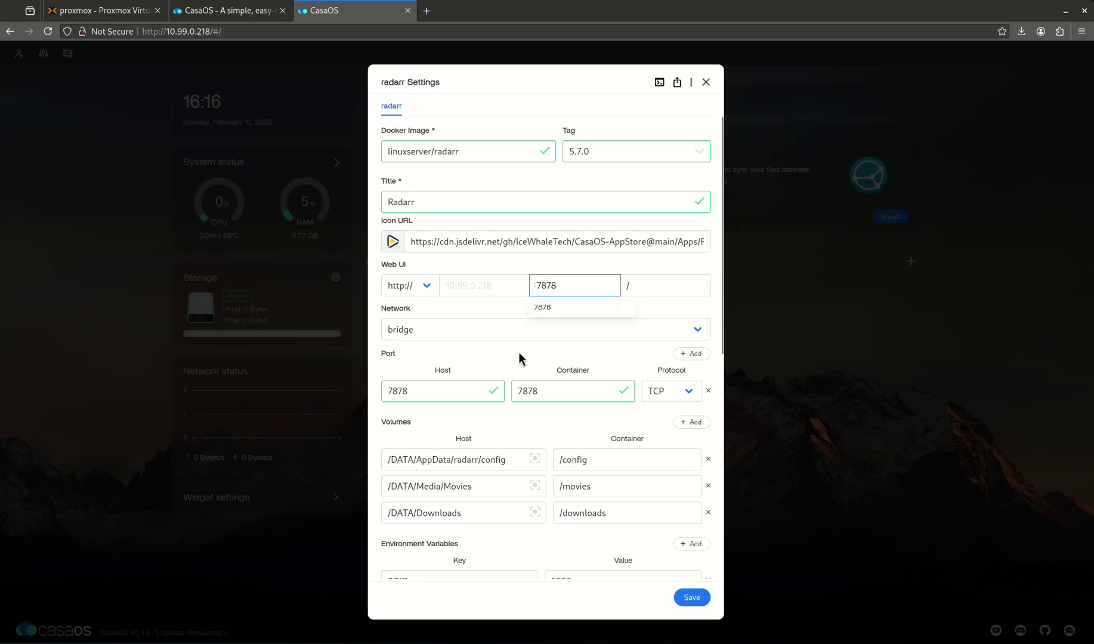
{"action": "left_click", "coordinate": [471, 303]}
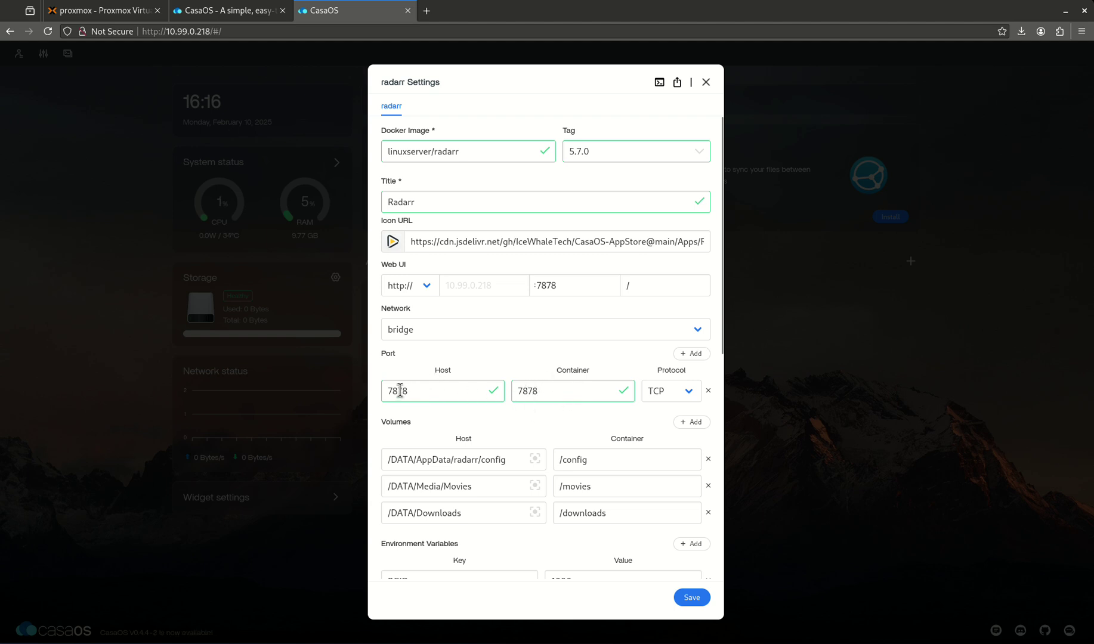
{"action": "scroll", "coordinate": [424, 363], "scroll_direction": "down", "scroll_amount": 3}
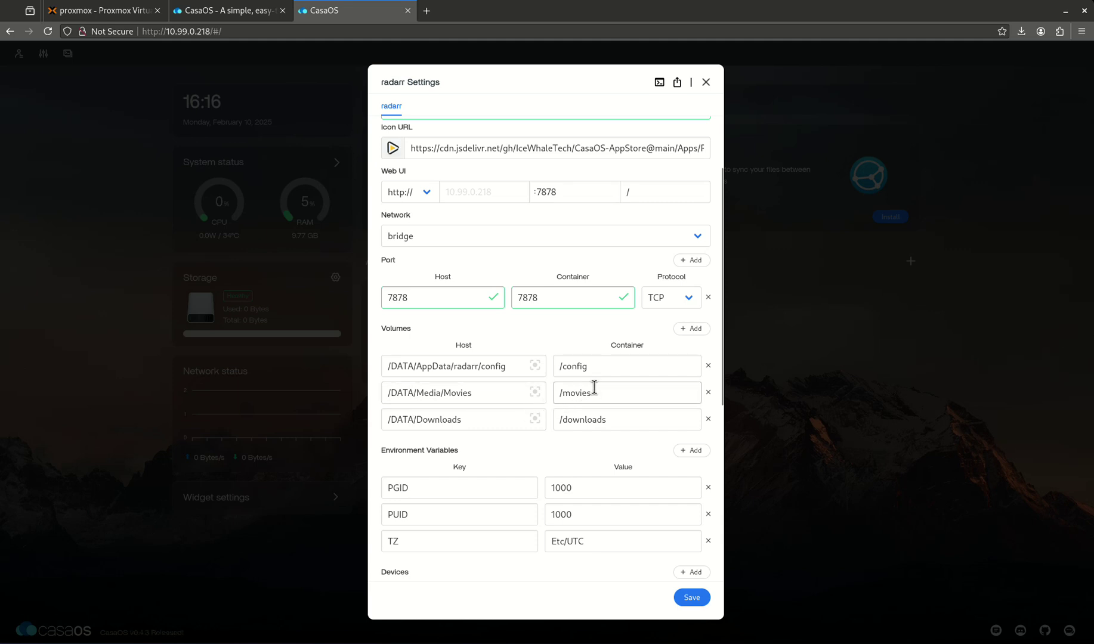
- Remove the Movies and Downloads volumes, add a media → /media volume, and save
{"action": "left_click", "coordinate": [708, 392]}
{"action": "left_click", "coordinate": [708, 394]}
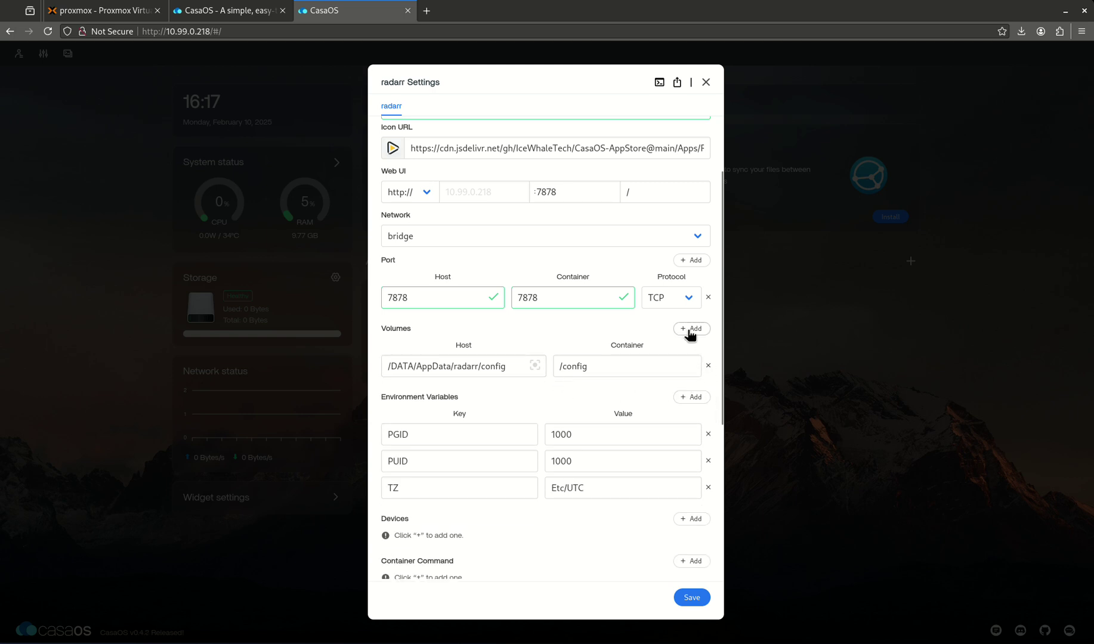
{"action": "left_click", "coordinate": [691, 328]}
{"action": "left_click", "coordinate": [490, 400]}
{"action": "type", "text": "media"}
{"action": "key", "text": "Tab"}
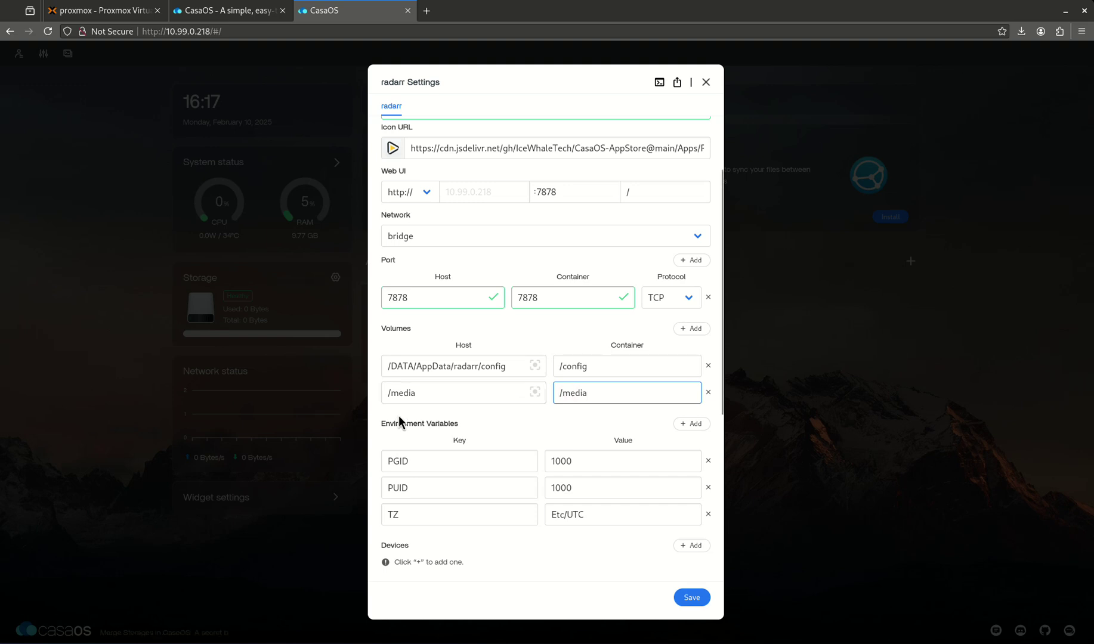
{"action": "scroll", "coordinate": [501, 429], "scroll_direction": "down", "scroll_amount": 2}
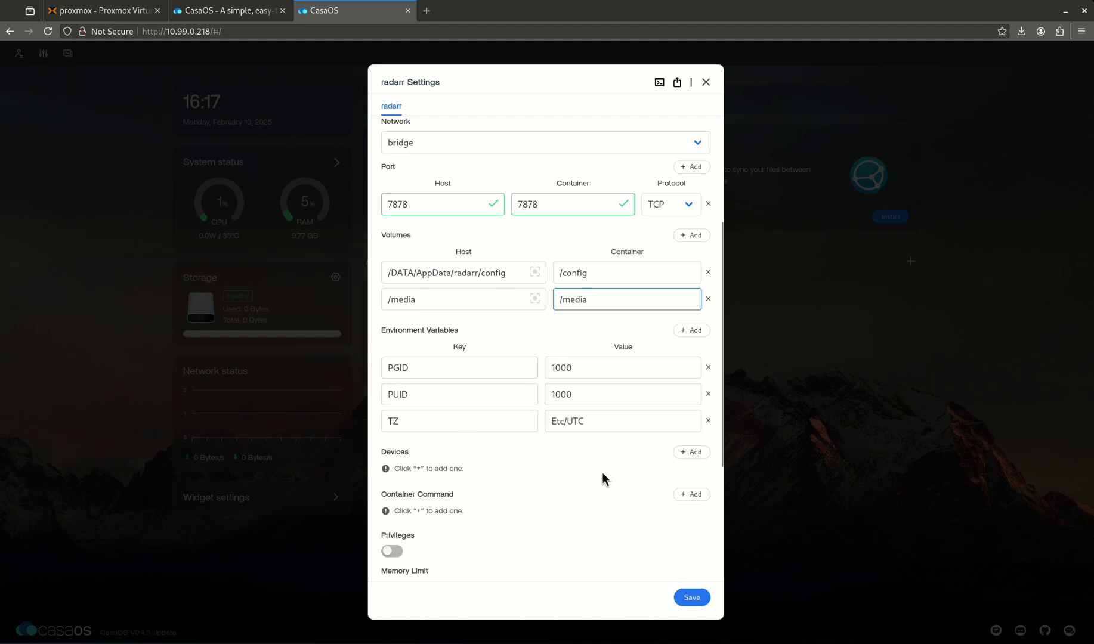
{"action": "scroll", "coordinate": [468, 478], "scroll_direction": "down", "scroll_amount": 3}
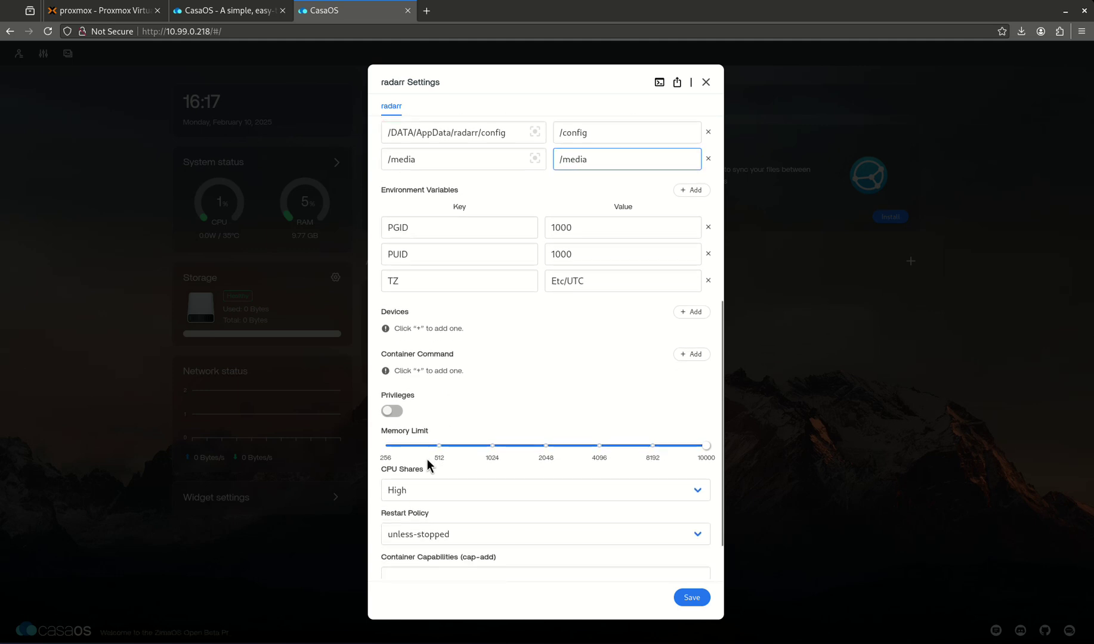
{"action": "scroll", "coordinate": [525, 425], "scroll_direction": "down", "scroll_amount": 1}
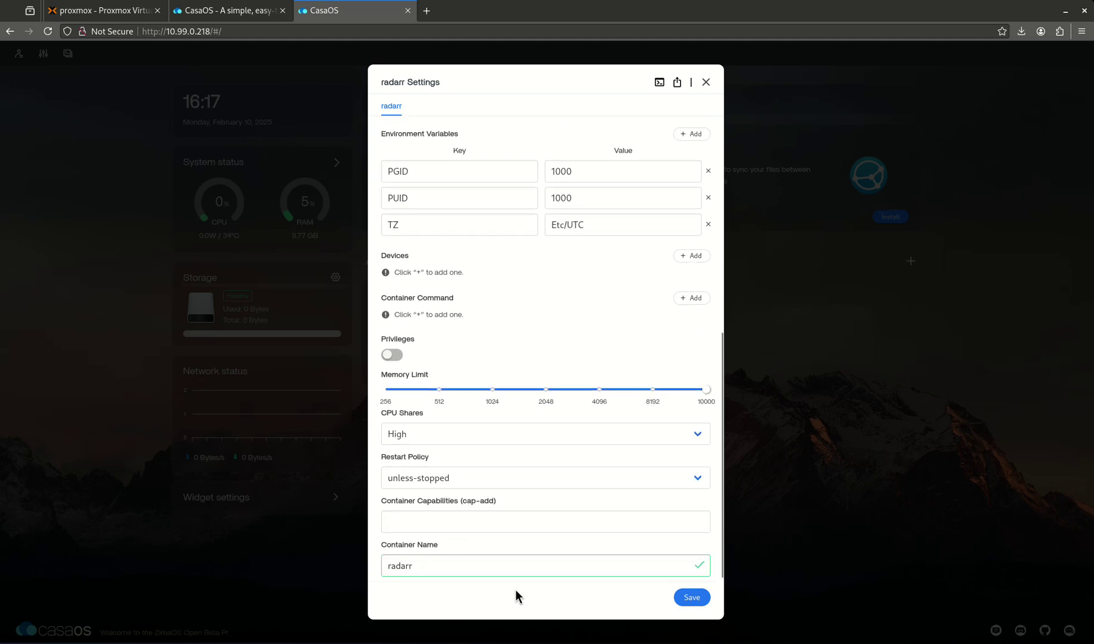
{"action": "left_click", "coordinate": [695, 602]}
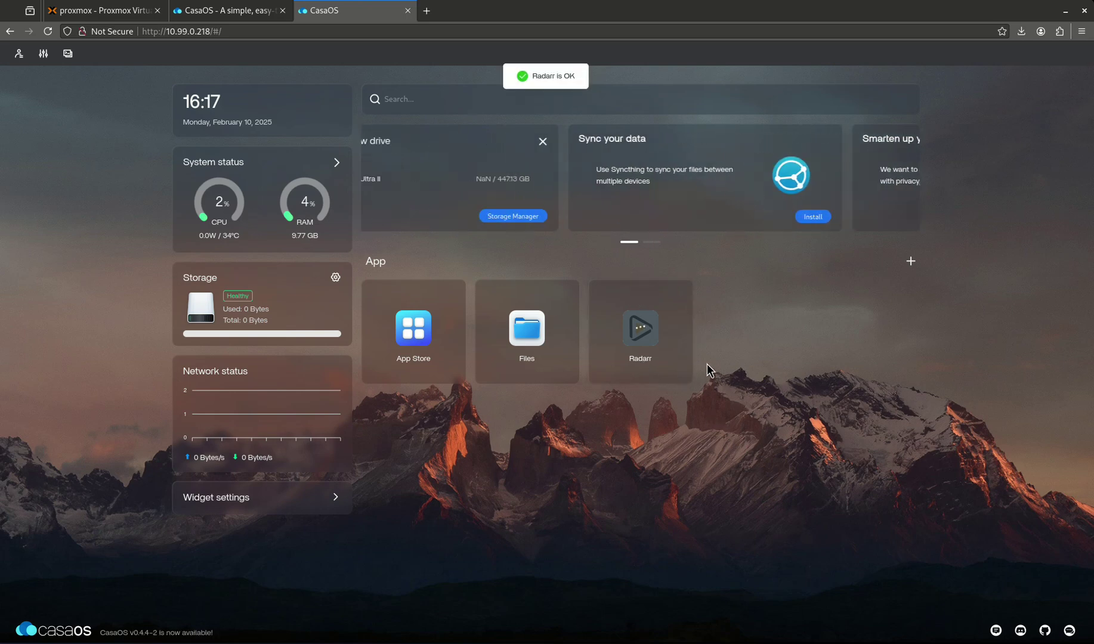
{"action": "left_click", "coordinate": [640, 328]}
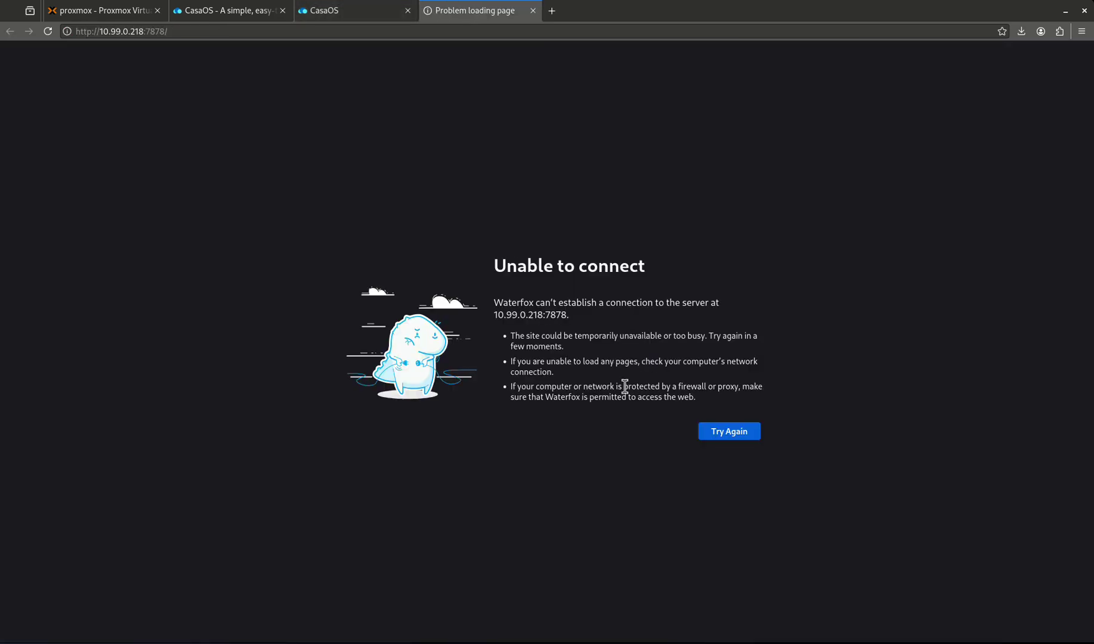
{"action": "left_click", "coordinate": [735, 429]}
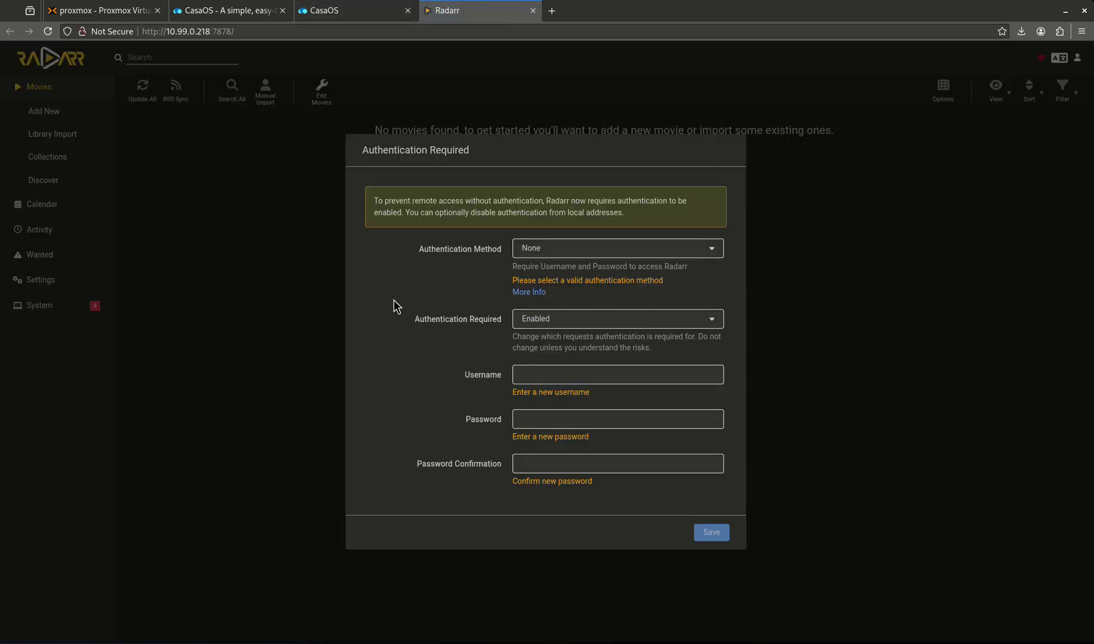
{"action": "left_click", "coordinate": [532, 10]}
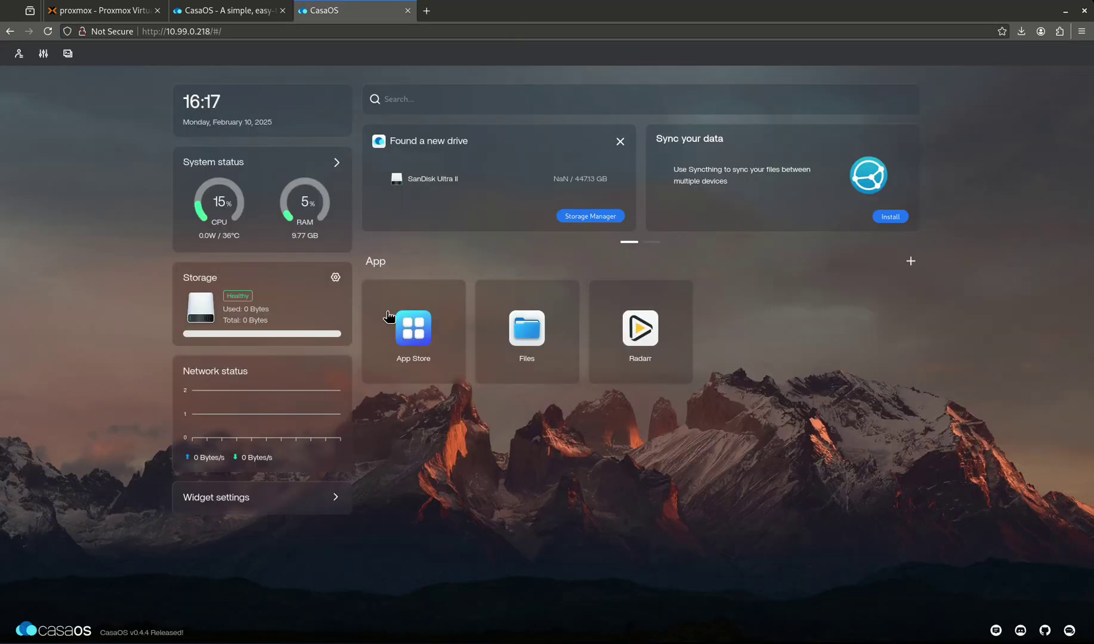
- Turn off Show recommended apps in dashboard settings and open the SSH terminal login
{"action": "left_click", "coordinate": [20, 55]}
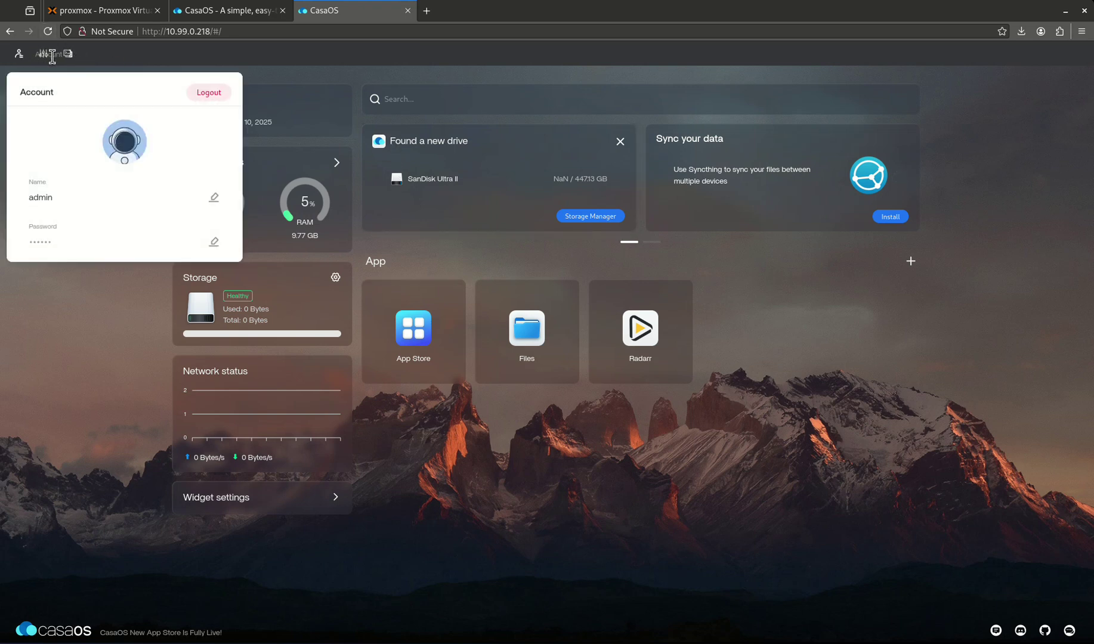
{"action": "left_click", "coordinate": [43, 55]}
{"action": "left_click", "coordinate": [43, 55]}
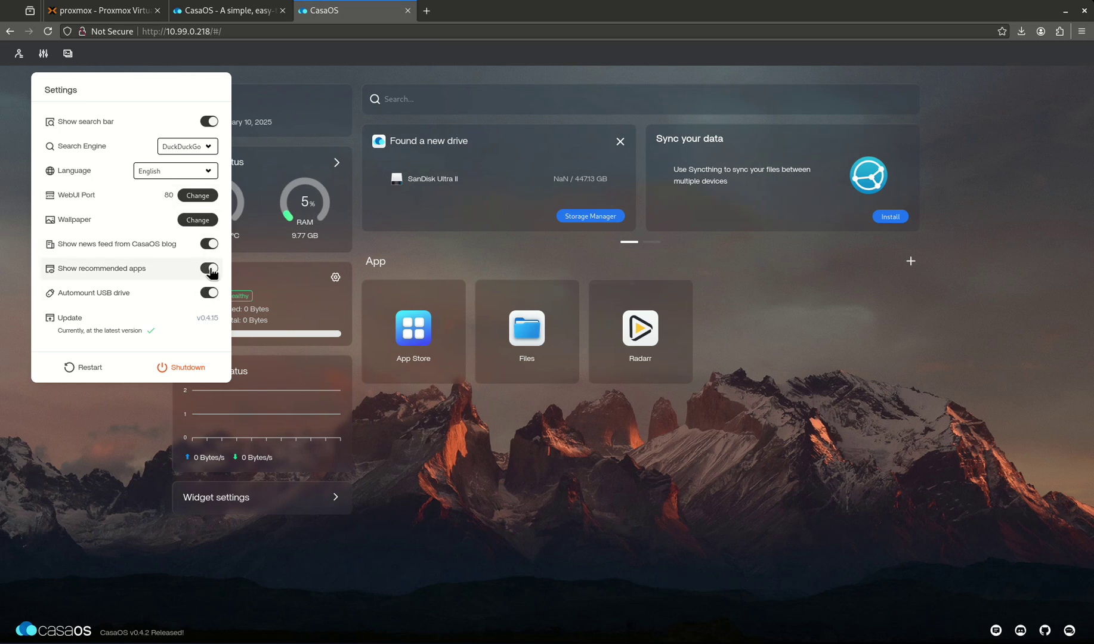
{"action": "left_click", "coordinate": [209, 269]}
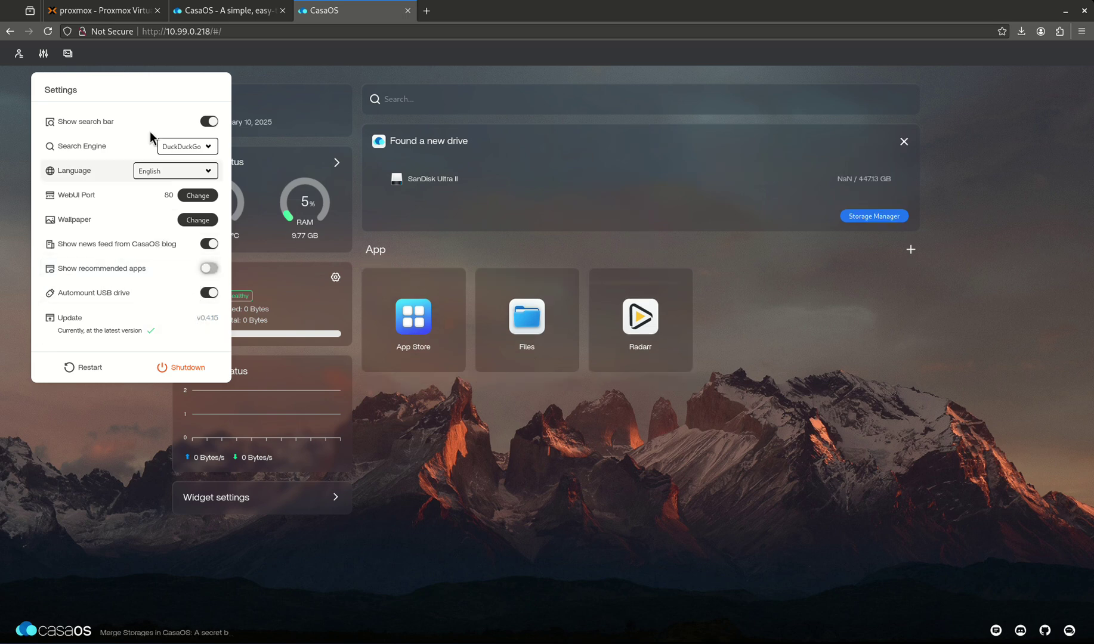
{"action": "left_click", "coordinate": [67, 54]}
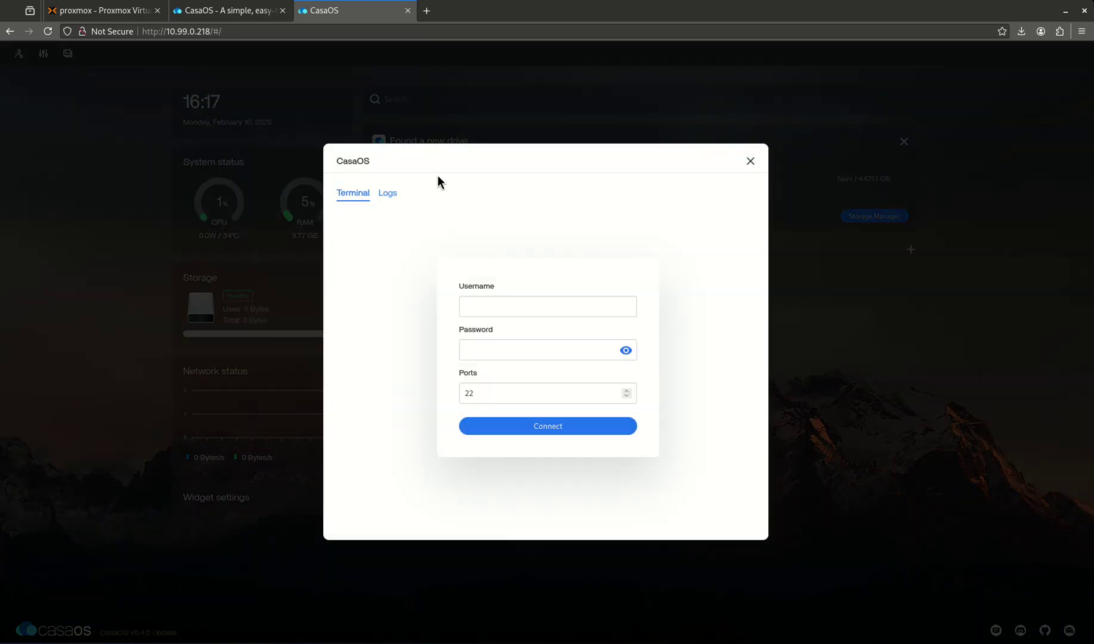
- Reopen the terminal dialog and view the CasaOS logs, then return to the login form
{"action": "left_click", "coordinate": [750, 161]}
{"action": "left_click", "coordinate": [68, 53]}
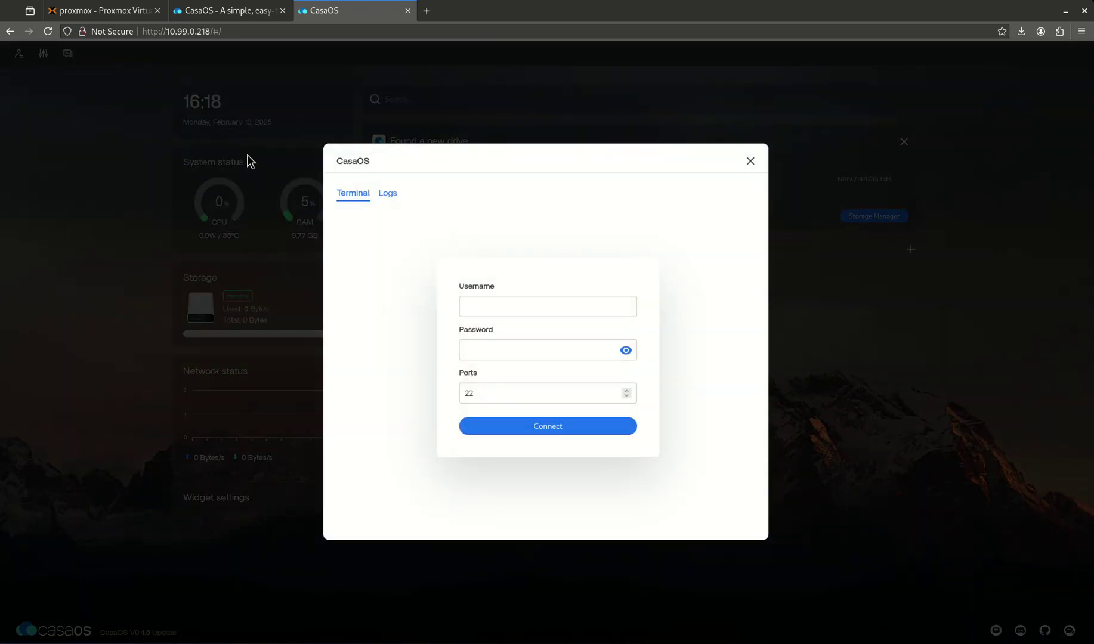
{"action": "left_click", "coordinate": [389, 198]}
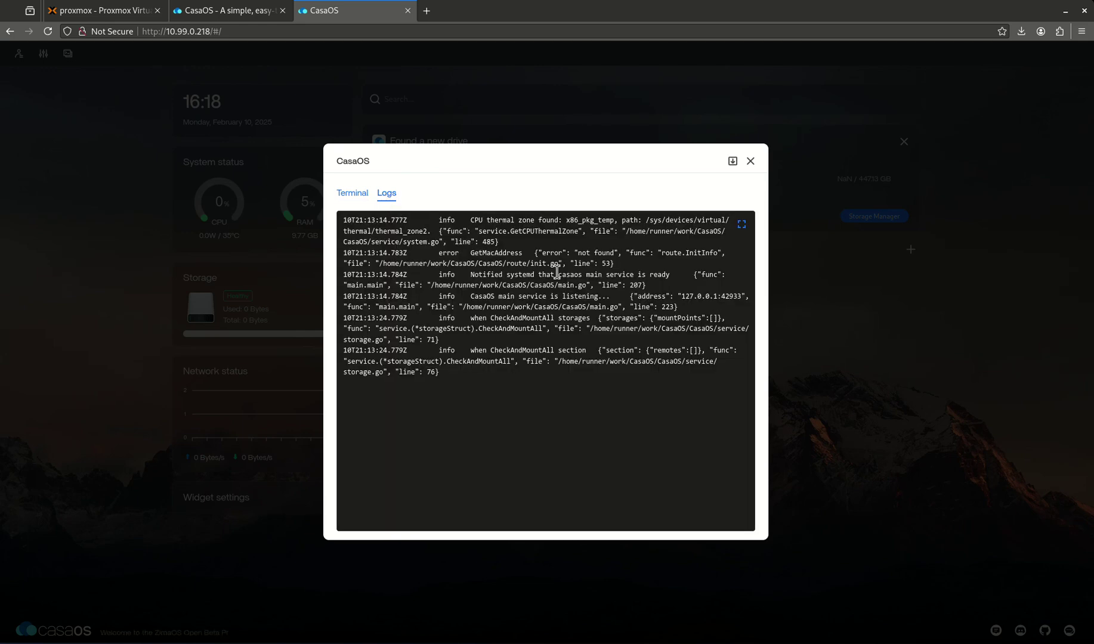
{"action": "left_click", "coordinate": [343, 193]}
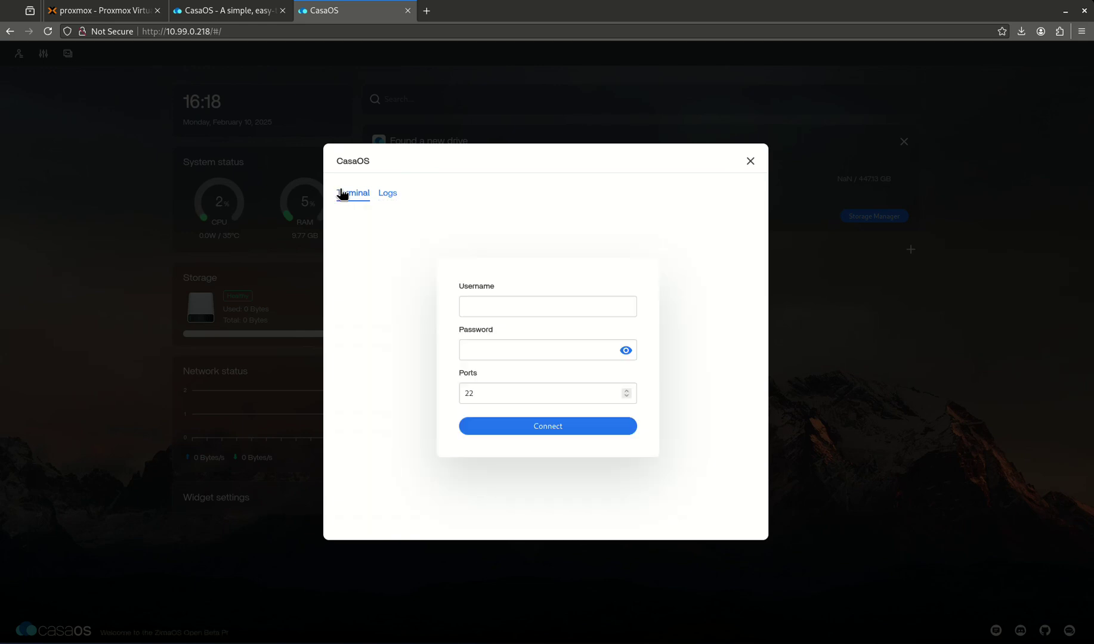
- Enter the SSH username and password, then close the terminal after the failed login
{"action": "left_click", "coordinate": [499, 309]}
{"action": "type", "text": "admin"}
{"action": "key", "text": "Tab"}
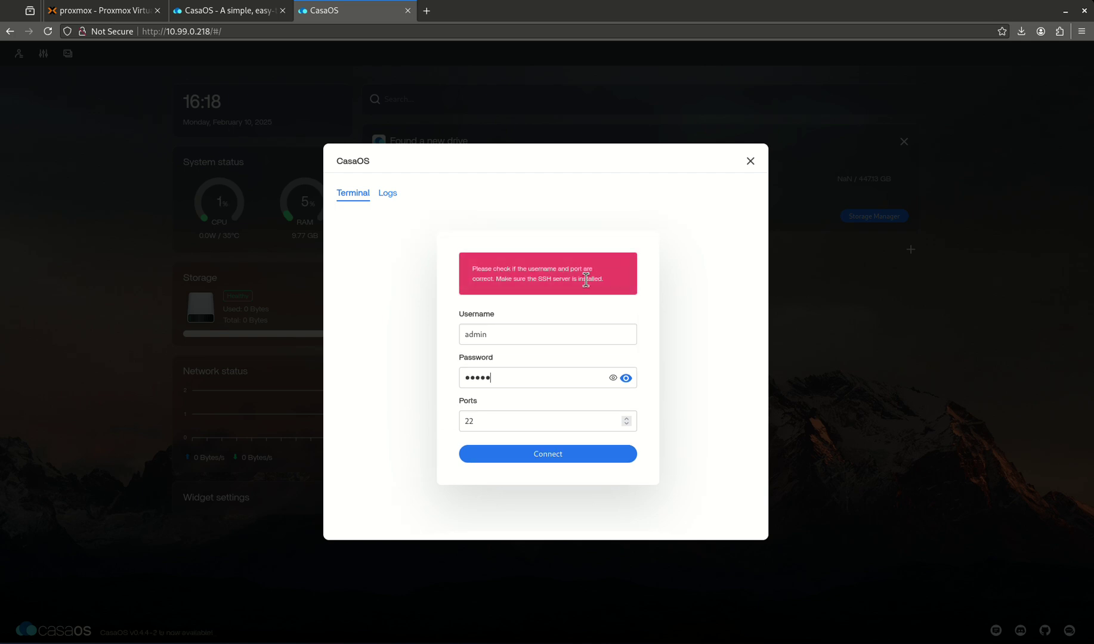
{"action": "left_click", "coordinate": [750, 161]}
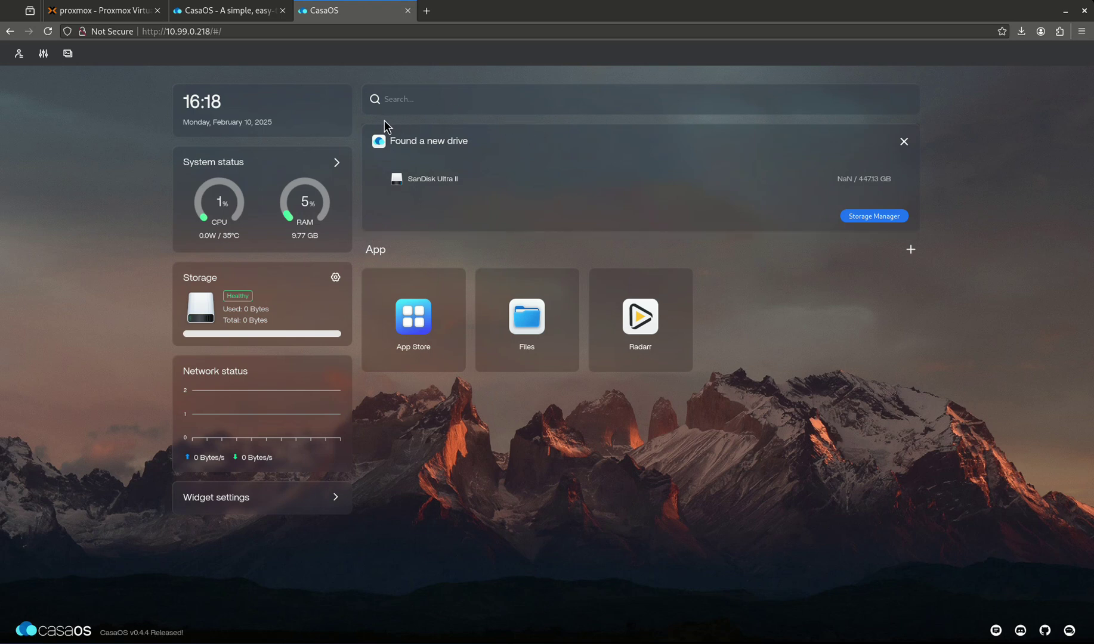
- Search 'homelab' from the dashboard, allow the blocked pop-up, then close the DuckDuckGo results tab
{"action": "left_click", "coordinate": [444, 110]}
{"action": "type", "text": "homelab"}
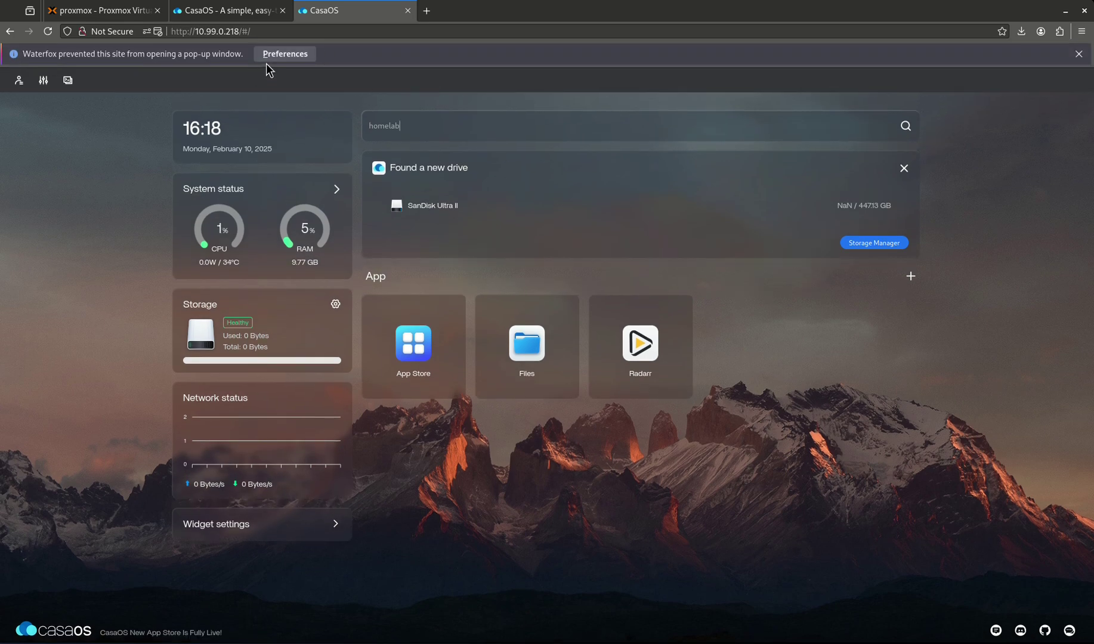
{"action": "left_click", "coordinate": [273, 56]}
{"action": "left_click", "coordinate": [286, 71]}
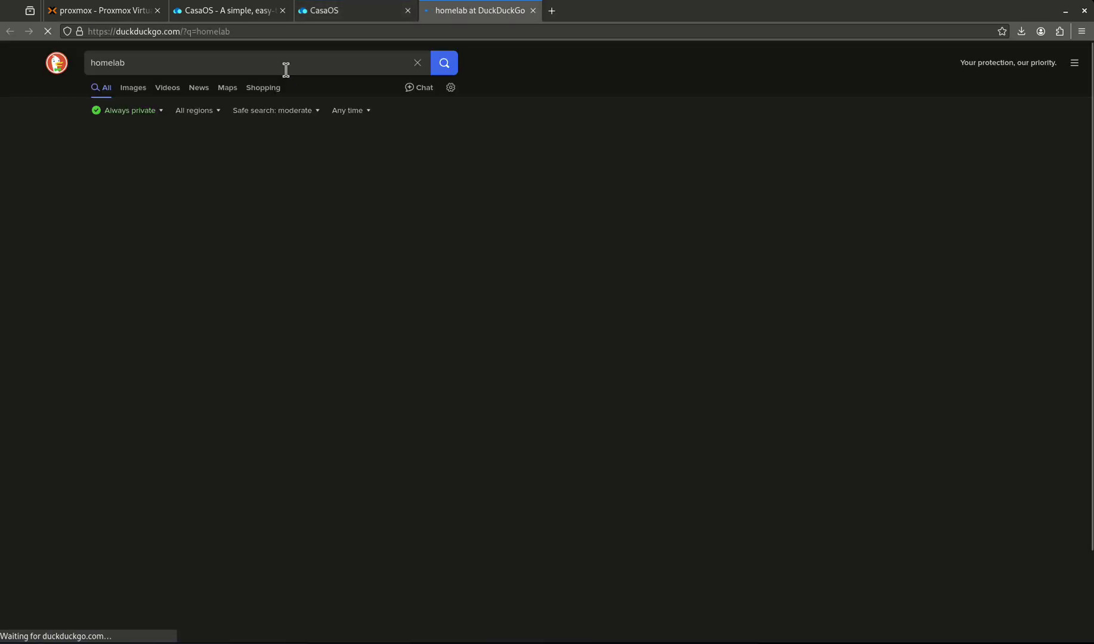
{"action": "left_click", "coordinate": [533, 11]}
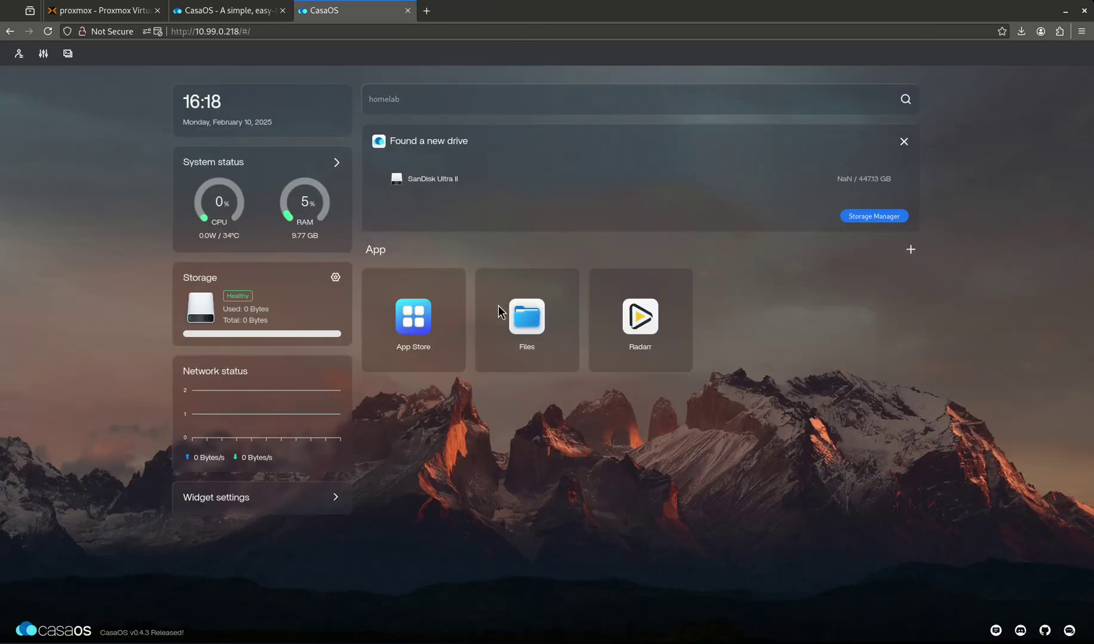
- Open the App Store and start a Custom Install, scrolling through the blank form
{"action": "left_click", "coordinate": [430, 315]}
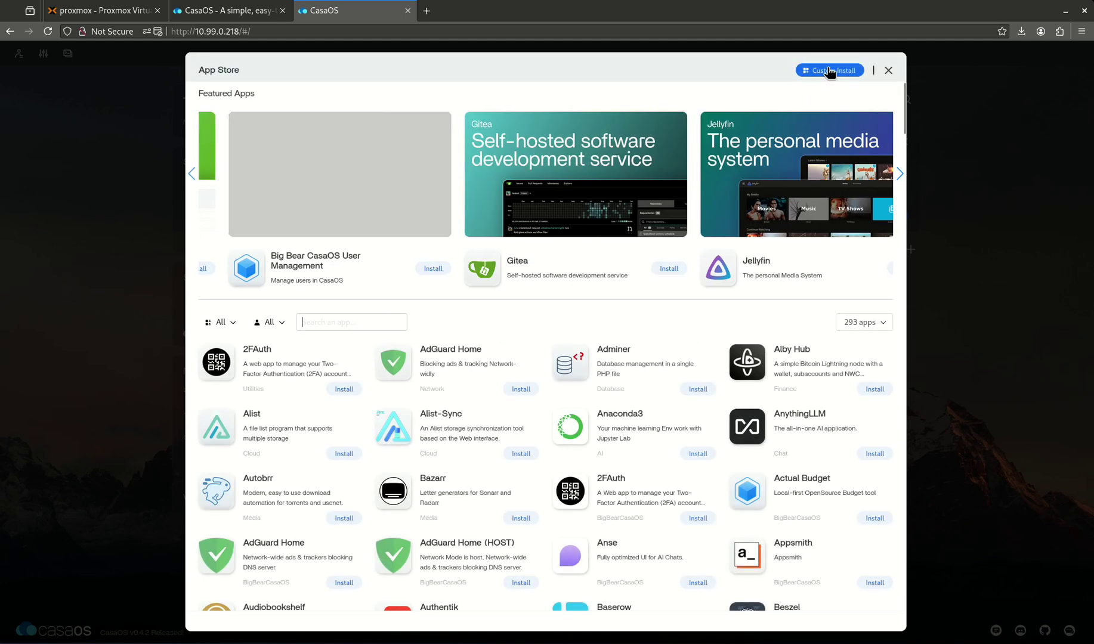
{"action": "left_click", "coordinate": [827, 71]}
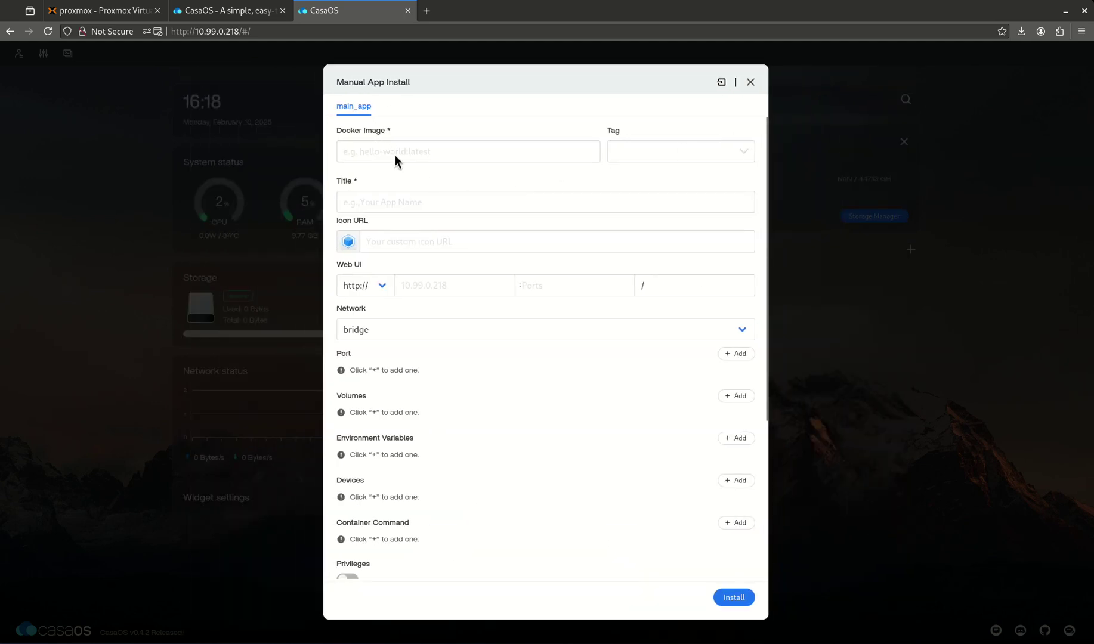
{"action": "scroll", "coordinate": [429, 310], "scroll_direction": "down", "scroll_amount": 2}
{"action": "scroll", "coordinate": [417, 340], "scroll_direction": "down", "scroll_amount": 1}
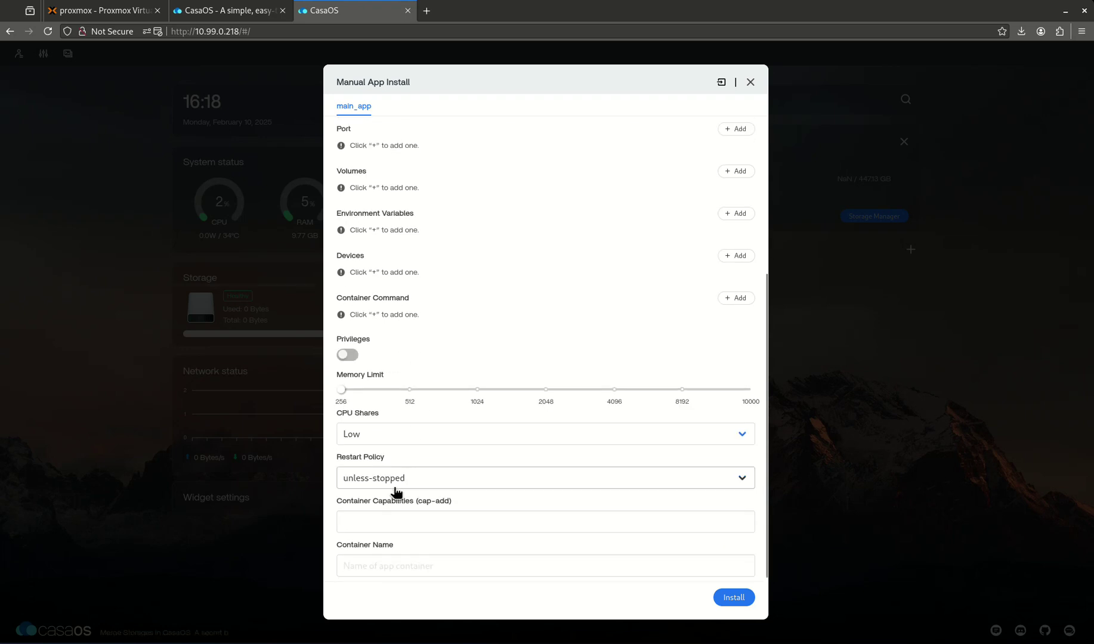
{"action": "scroll", "coordinate": [396, 486], "scroll_direction": "up", "scroll_amount": 3}
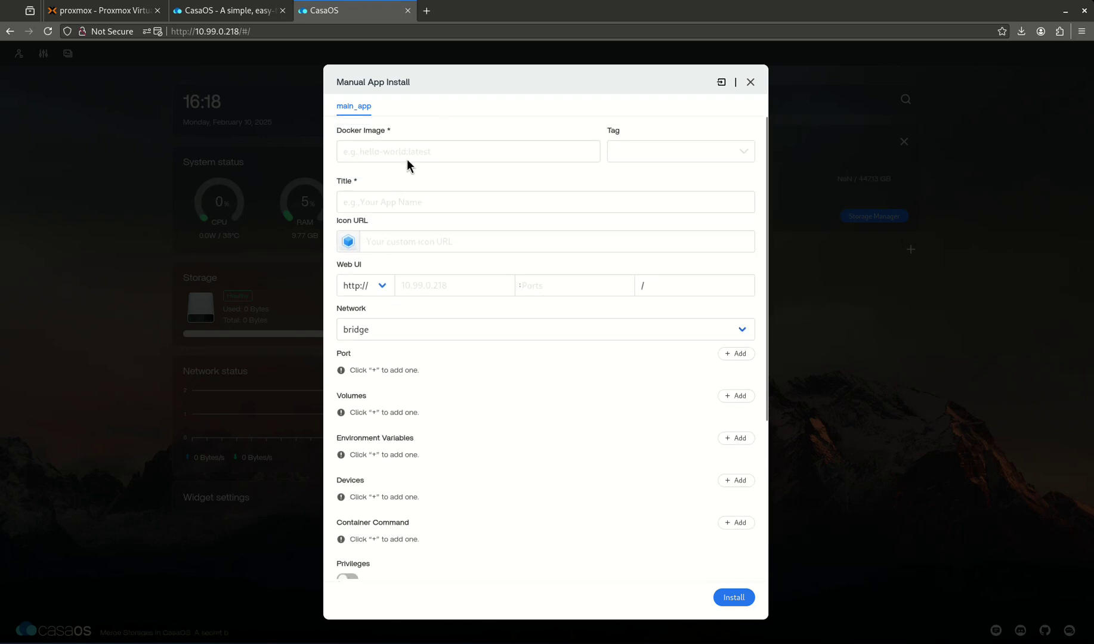
- Step through the Docker Image, Title, Icon URL and Web UI host and port fields
{"action": "left_click", "coordinate": [409, 147]}
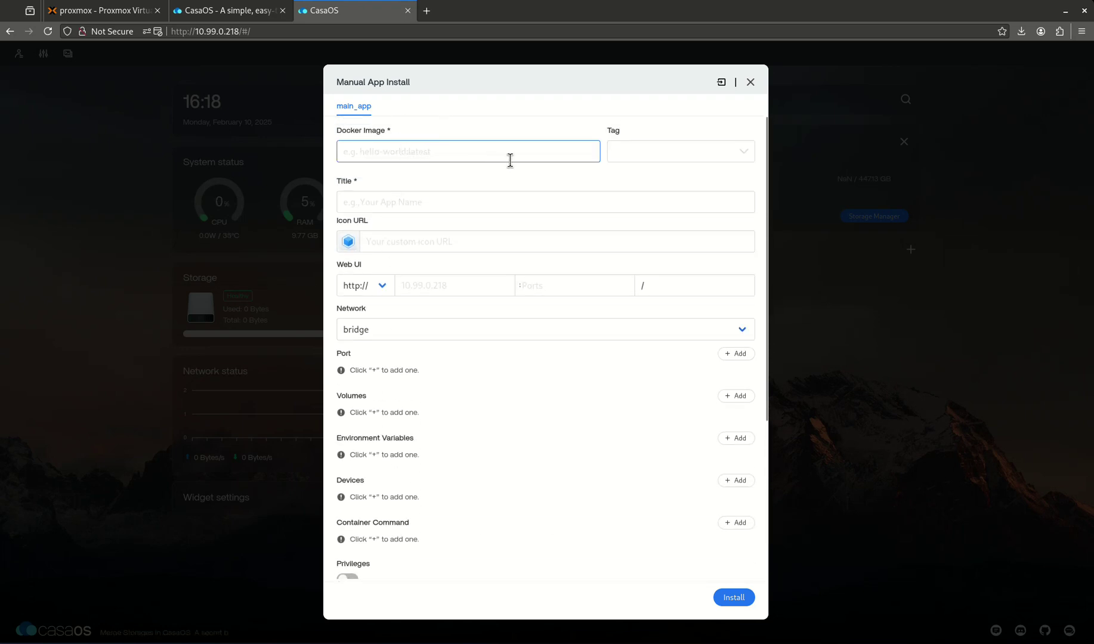
{"action": "left_click", "coordinate": [399, 207]}
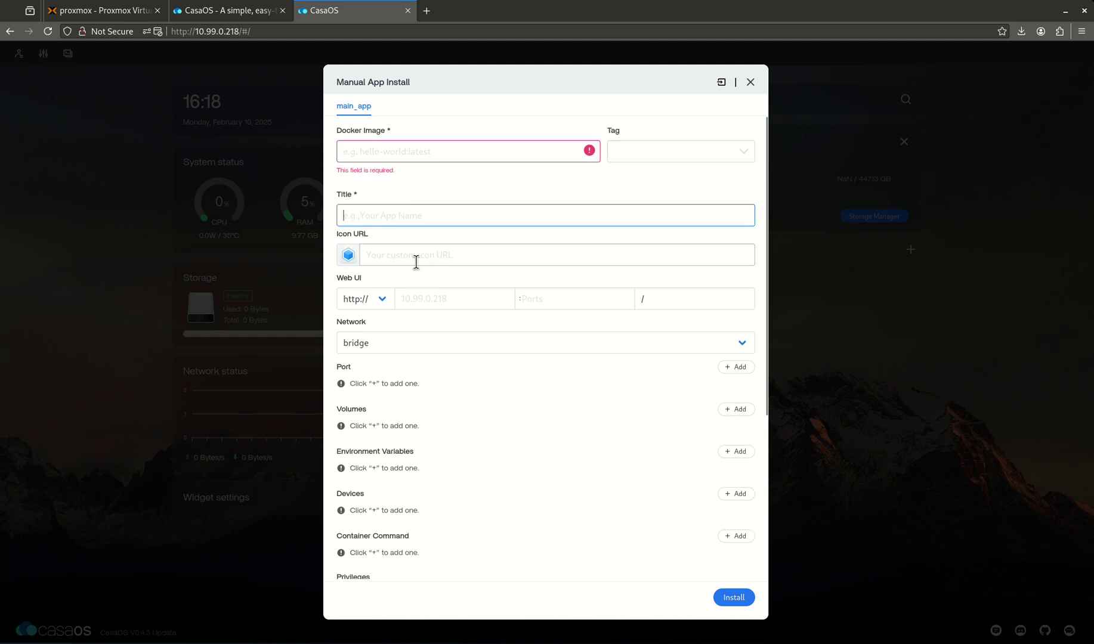
{"action": "left_click", "coordinate": [415, 257]}
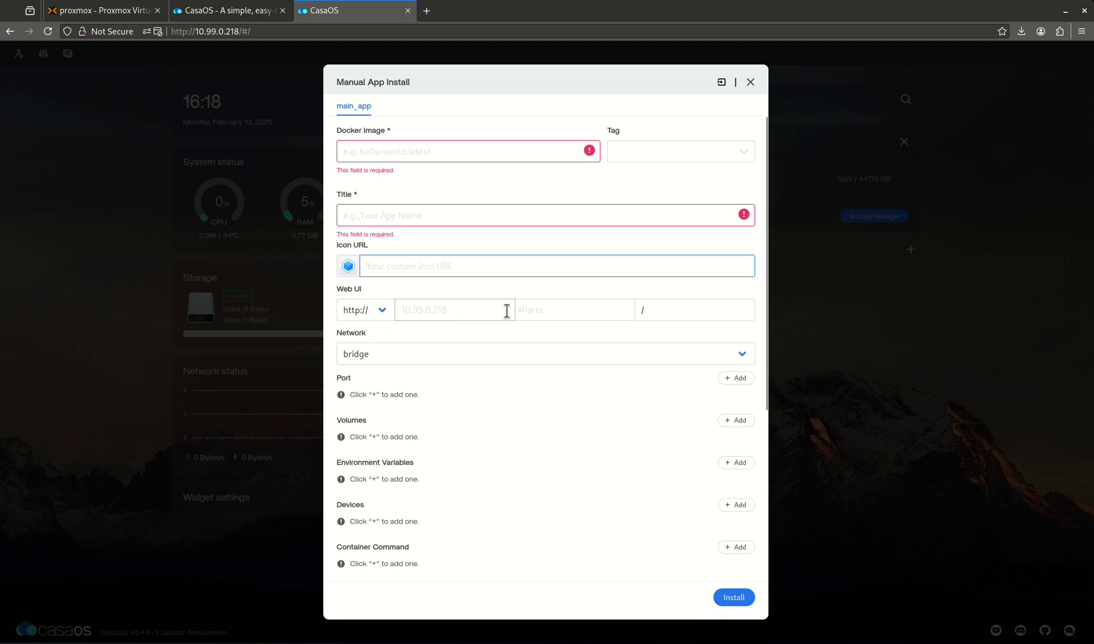
{"action": "left_click", "coordinate": [443, 311]}
{"action": "left_click", "coordinate": [569, 312]}
- Add and remove an empty port mapping row, then open the Docker Compose import box
{"action": "scroll", "coordinate": [429, 352], "scroll_direction": "down", "scroll_amount": 2}
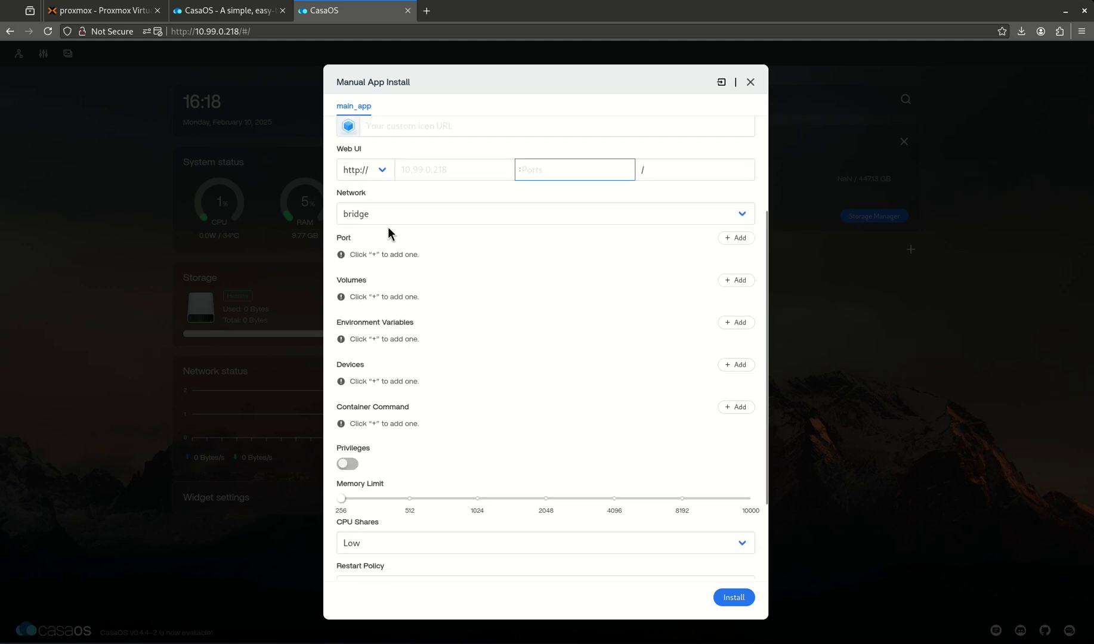
{"action": "left_click", "coordinate": [738, 238]}
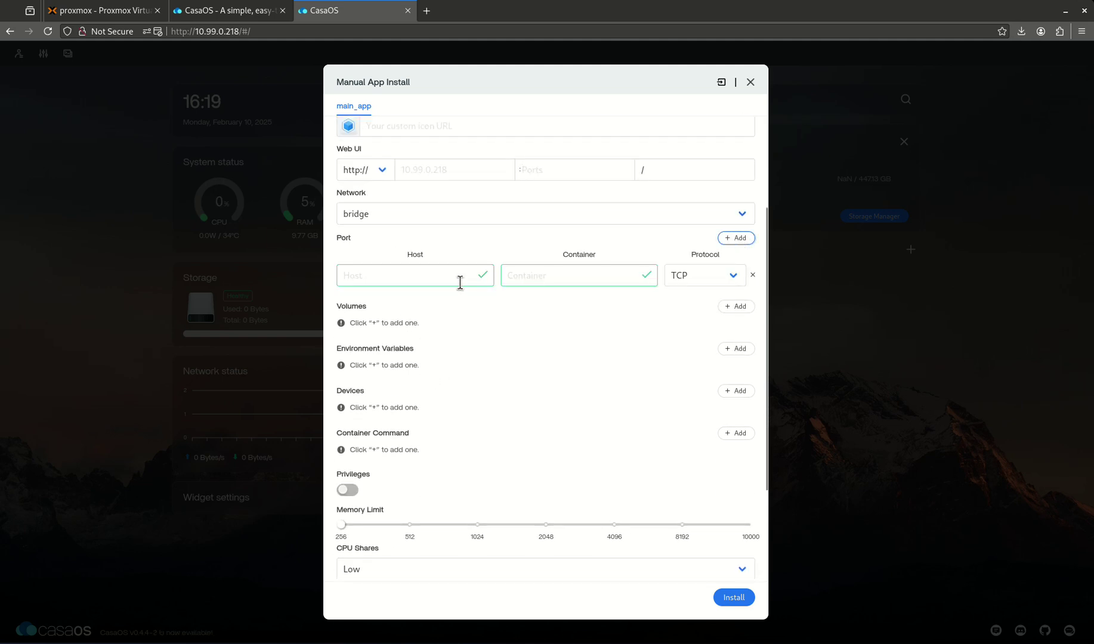
{"action": "left_click", "coordinate": [751, 276]}
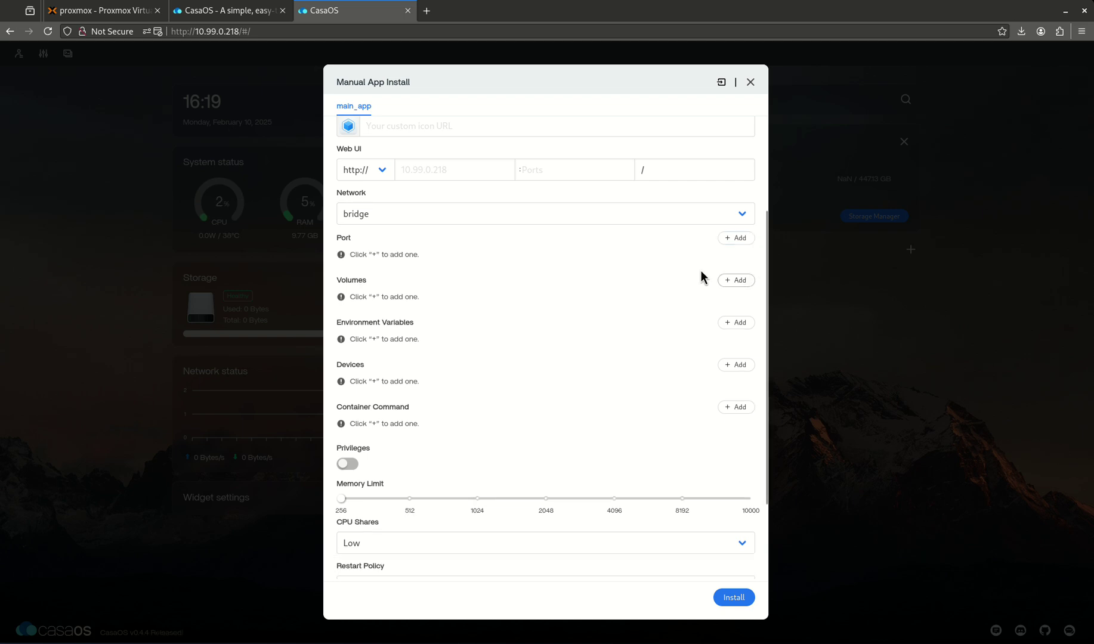
{"action": "scroll", "coordinate": [513, 318], "scroll_direction": "down", "scroll_amount": 3}
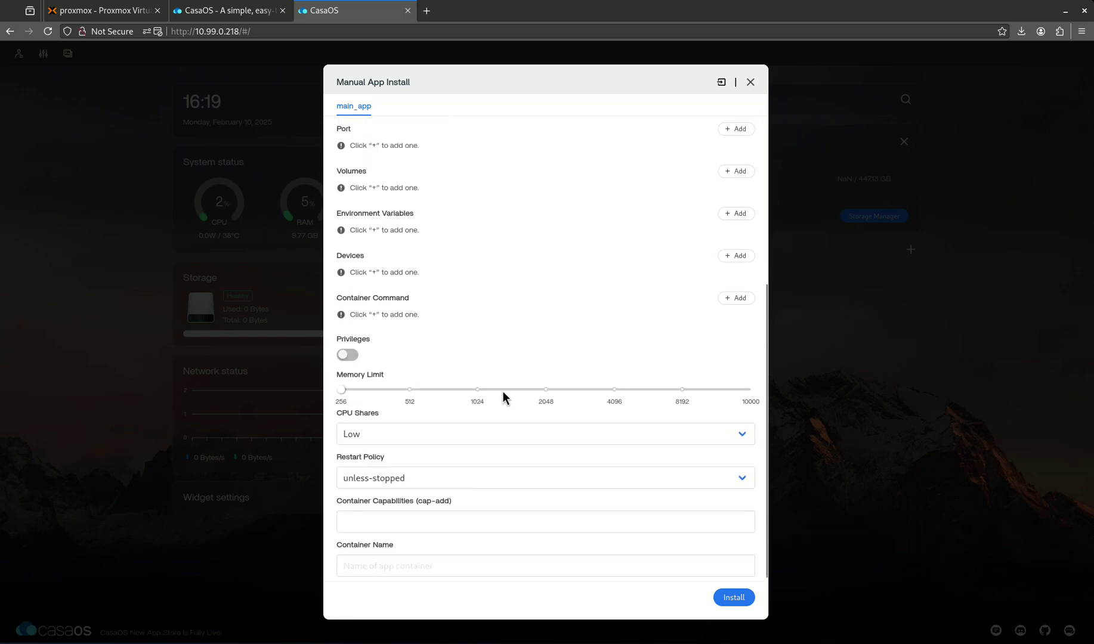
{"action": "scroll", "coordinate": [442, 319], "scroll_direction": "up", "scroll_amount": 5}
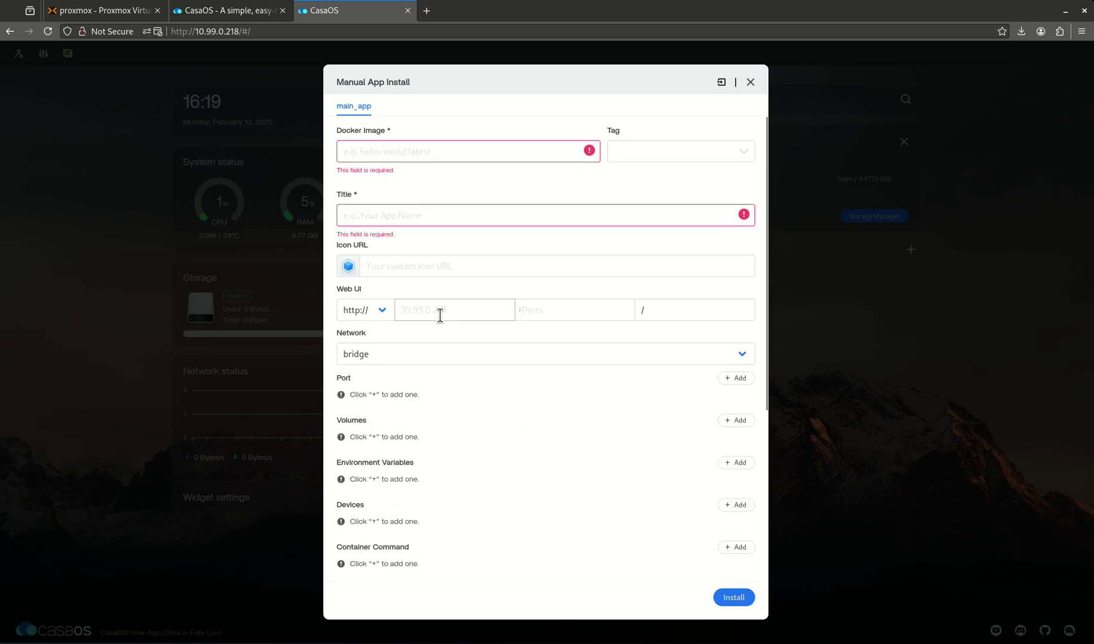
{"action": "left_click", "coordinate": [722, 84]}
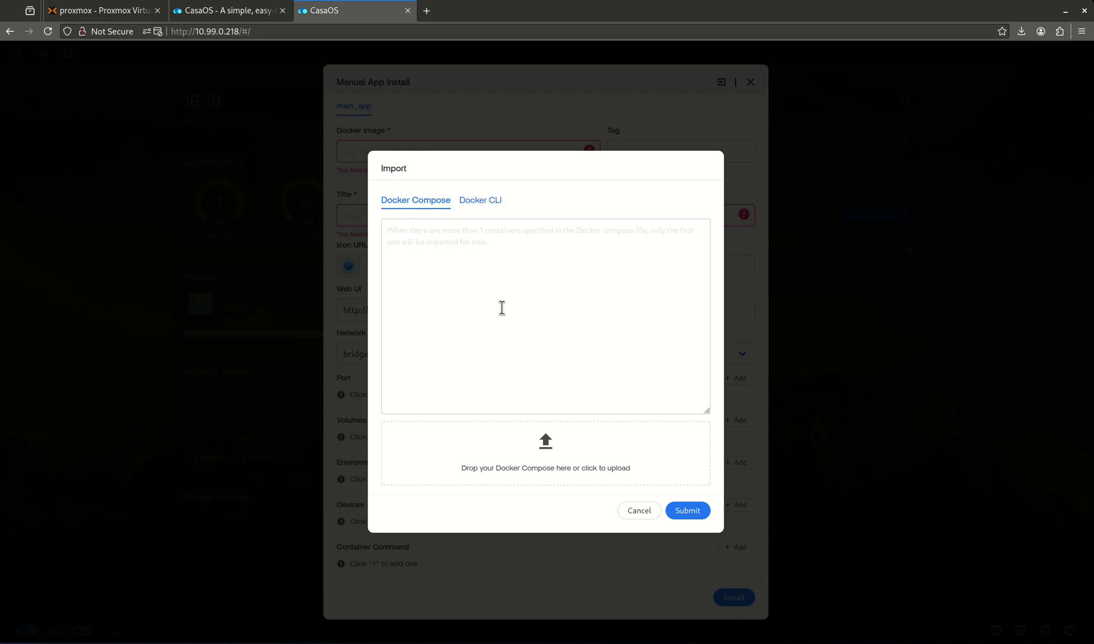
- Open wiki.serversatho.me in a new tab and go to its Sonarr guide
{"action": "left_click", "coordinate": [426, 10]}
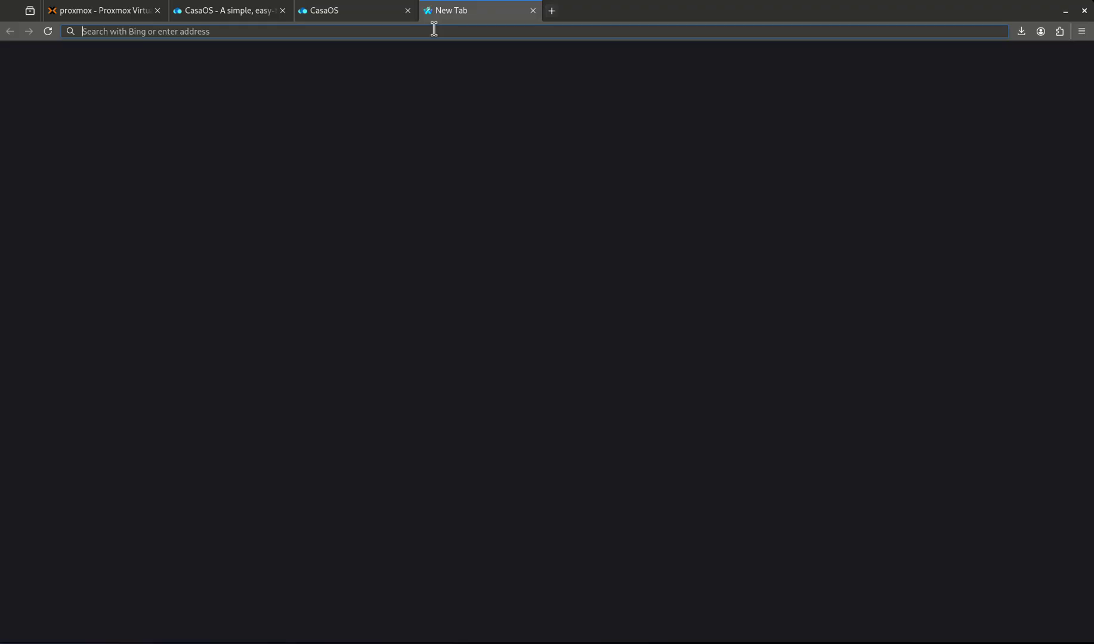
{"action": "type", "text": "wiki.serve"}
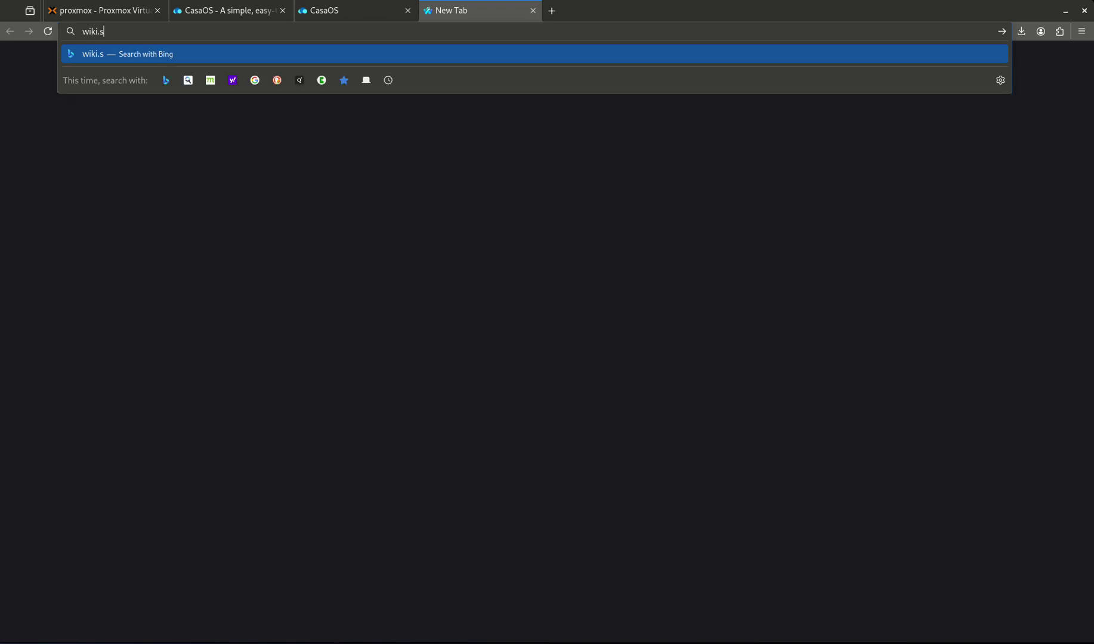
{"action": "type", "text": "rsay"}
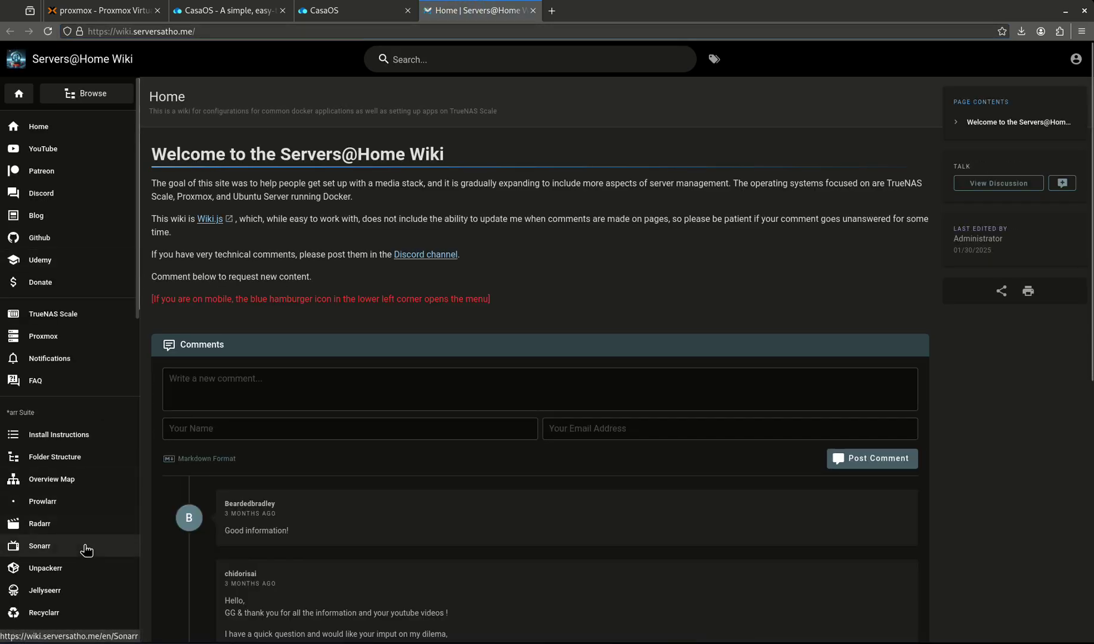
{"action": "left_click", "coordinate": [87, 550]}
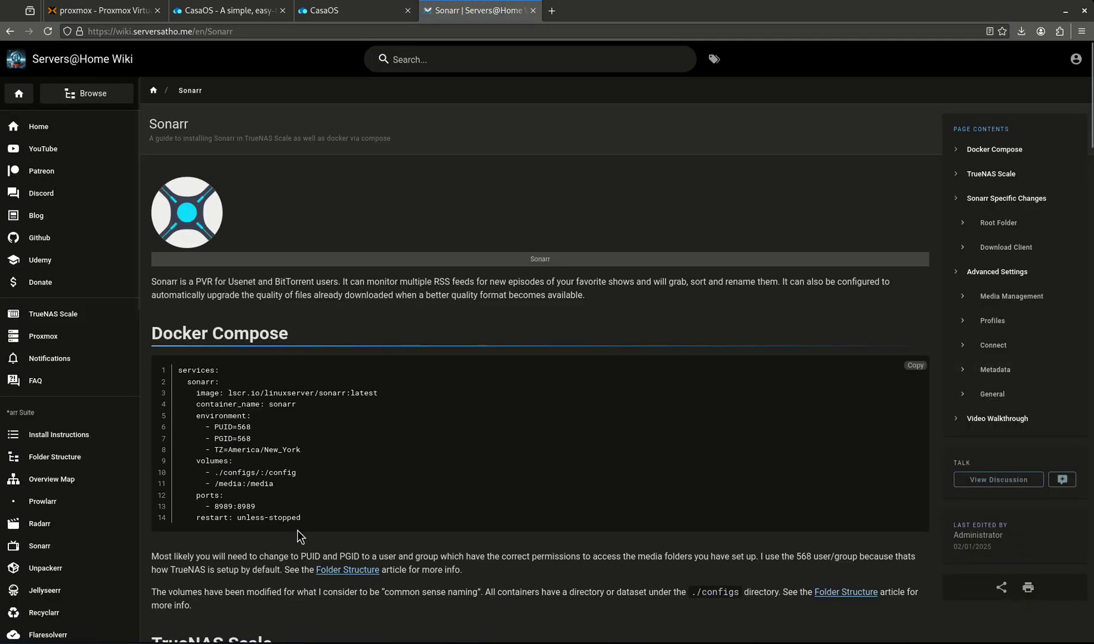
- Copy the Sonarr docker-compose block and return to the CasaOS tab
{"action": "left_click_drag", "start_coordinate": [310, 518], "coordinate": [155, 369]}
{"action": "right_click", "coordinate": [182, 367]}
{"action": "left_click", "coordinate": [206, 380]}
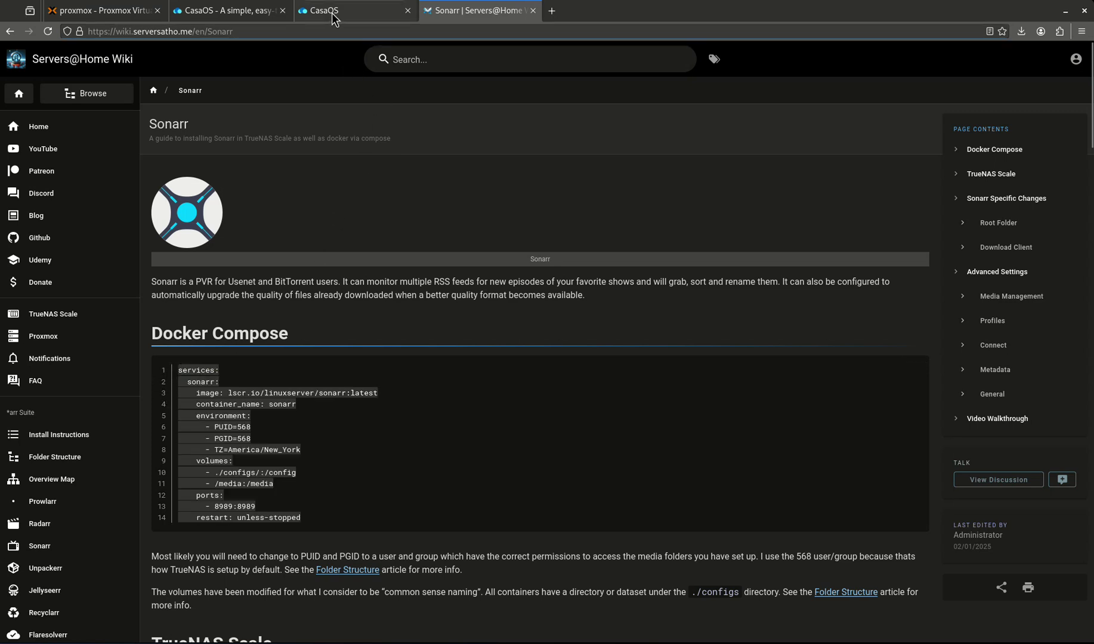
{"action": "left_click", "coordinate": [352, 10]}
- Paste the Sonarr compose YAML into the import box, submit it and acknowledge the notice
{"action": "key", "text": "ctrl+v"}
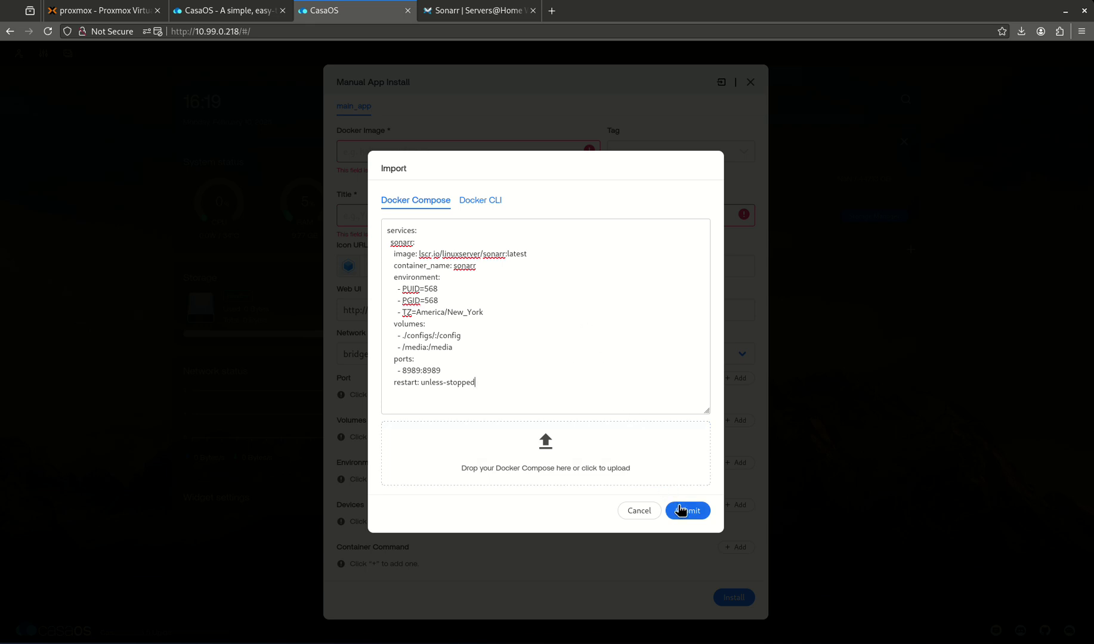
{"action": "left_click", "coordinate": [680, 511]}
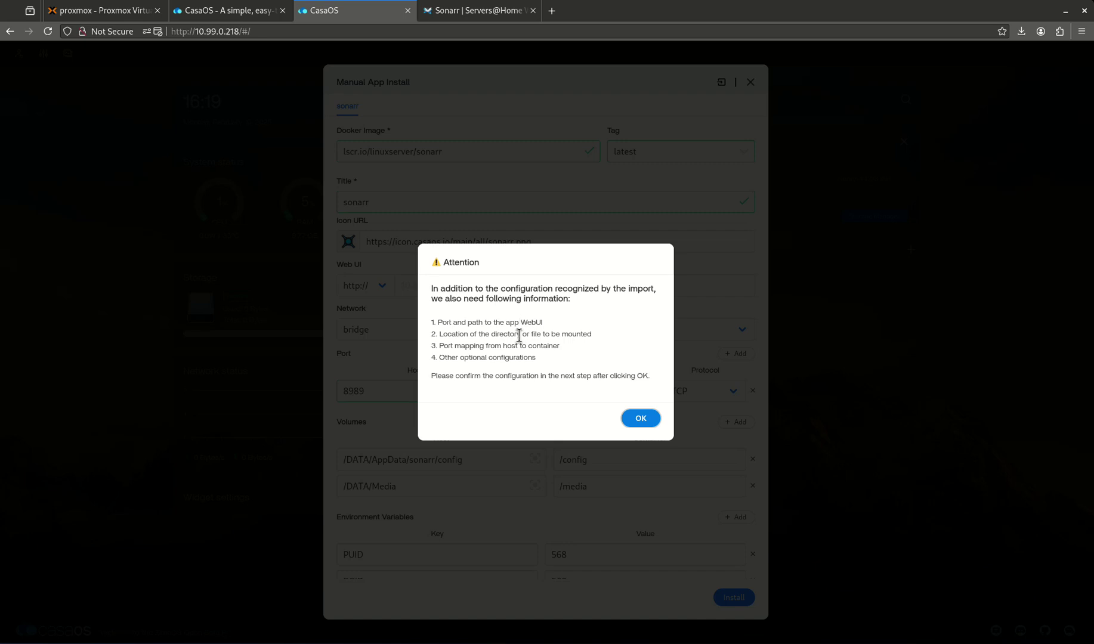
{"action": "left_click", "coordinate": [639, 418]}
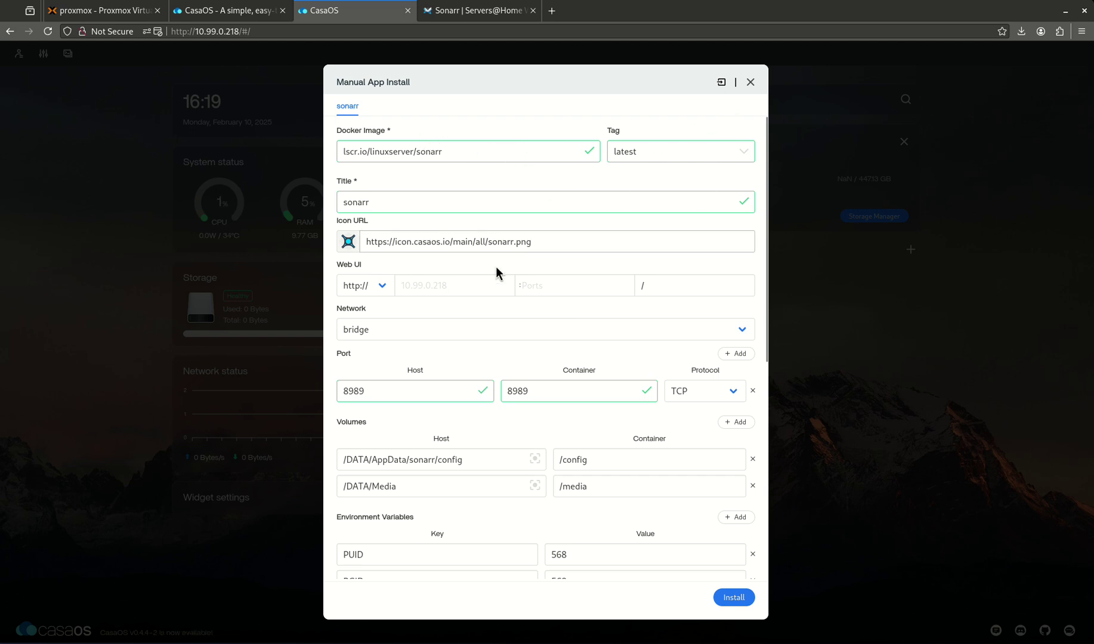
- Change the media volume host path from /DATA/Media to /media/media, leaving the config path unchanged
{"action": "scroll", "coordinate": [456, 430], "scroll_direction": "down", "scroll_amount": 1}
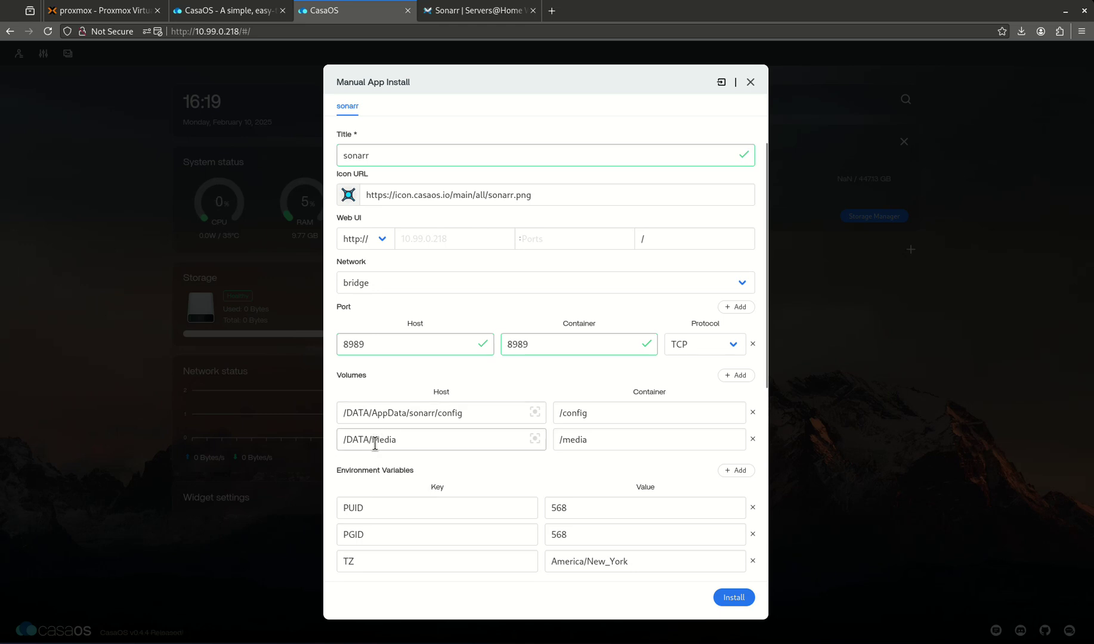
{"action": "left_click_drag", "start_coordinate": [377, 444], "coordinate": [325, 442]}
{"action": "type", "text": "/media"}
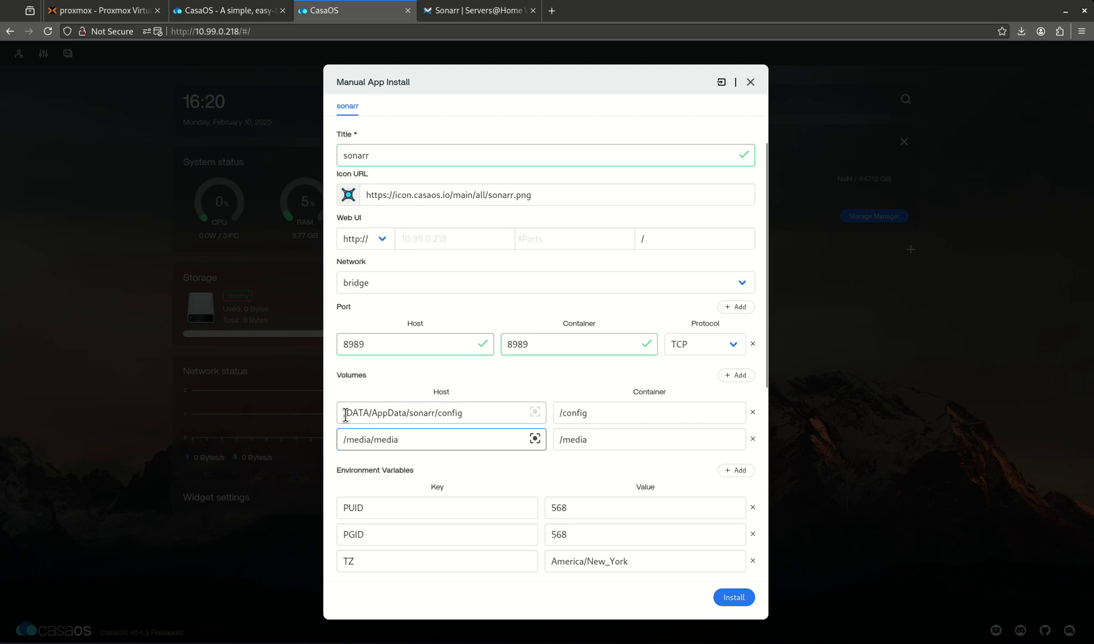
{"action": "double_click", "coordinate": [360, 411]}
{"action": "left_click", "coordinate": [370, 413]}
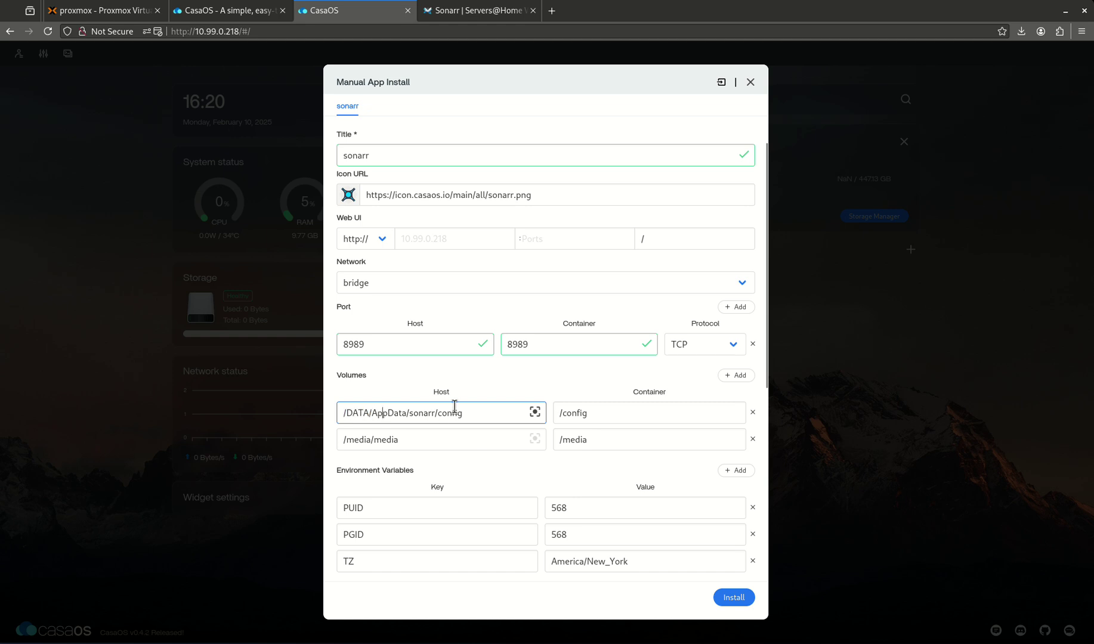
- Toggle the Privileges option on and back off
{"action": "scroll", "coordinate": [460, 407], "scroll_direction": "down", "scroll_amount": 3}
{"action": "scroll", "coordinate": [386, 400], "scroll_direction": "down", "scroll_amount": 4}
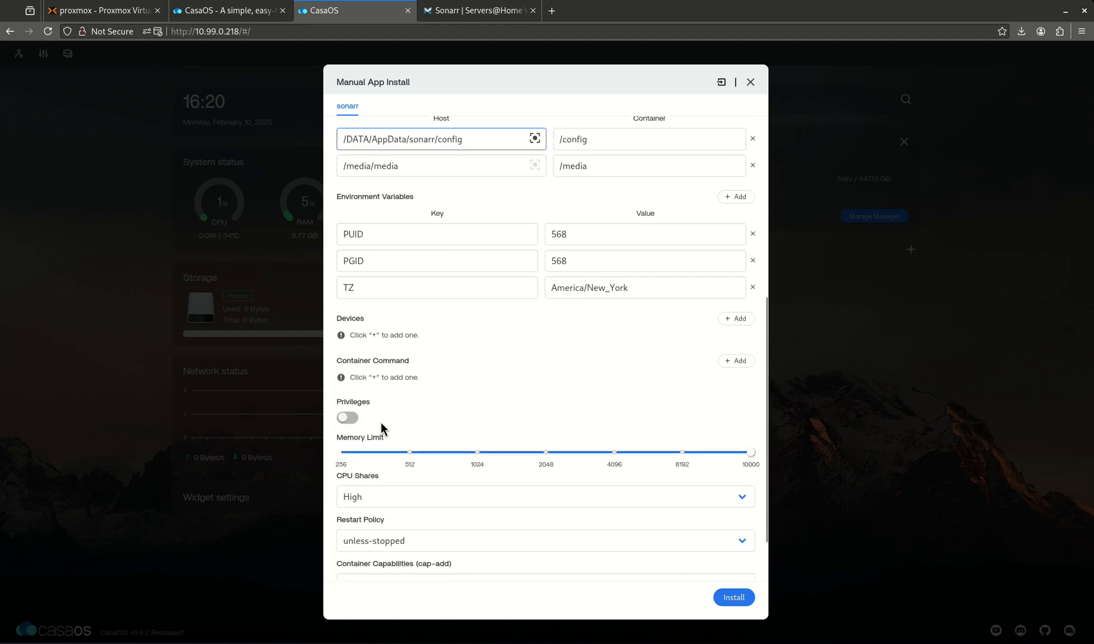
{"action": "left_click", "coordinate": [348, 356]}
{"action": "left_click", "coordinate": [348, 355]}
{"action": "scroll", "coordinate": [469, 505], "scroll_direction": "up", "scroll_amount": 8}
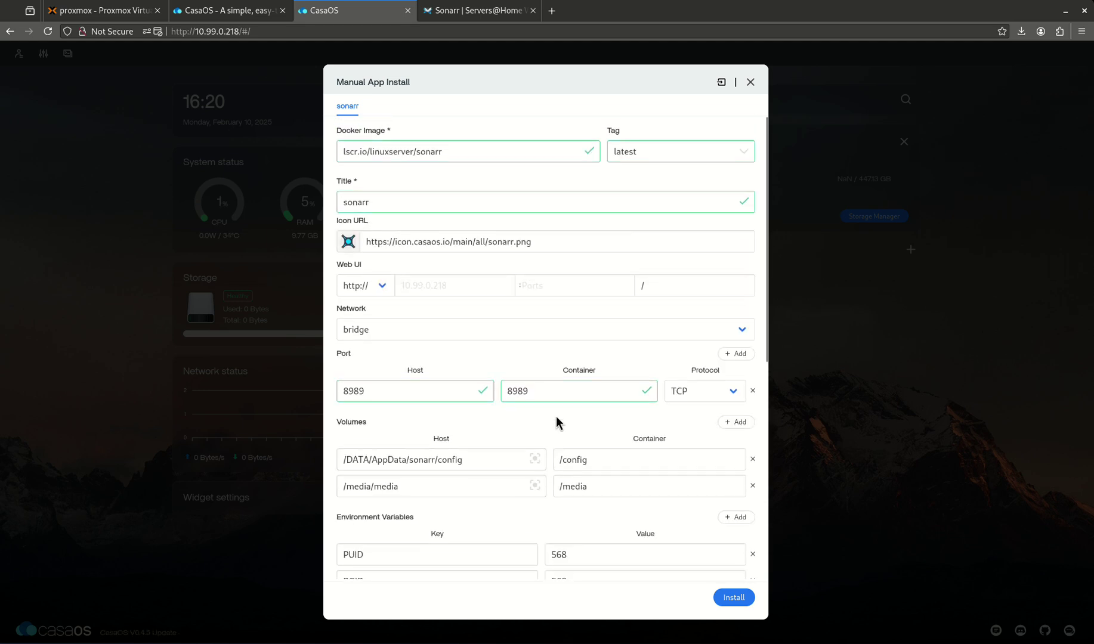
- Set the Web UI host to 10.99.0.218, install Sonarr, open it once, then close its tab
{"action": "left_click", "coordinate": [440, 286]}
{"action": "type", "text": "10.99."}
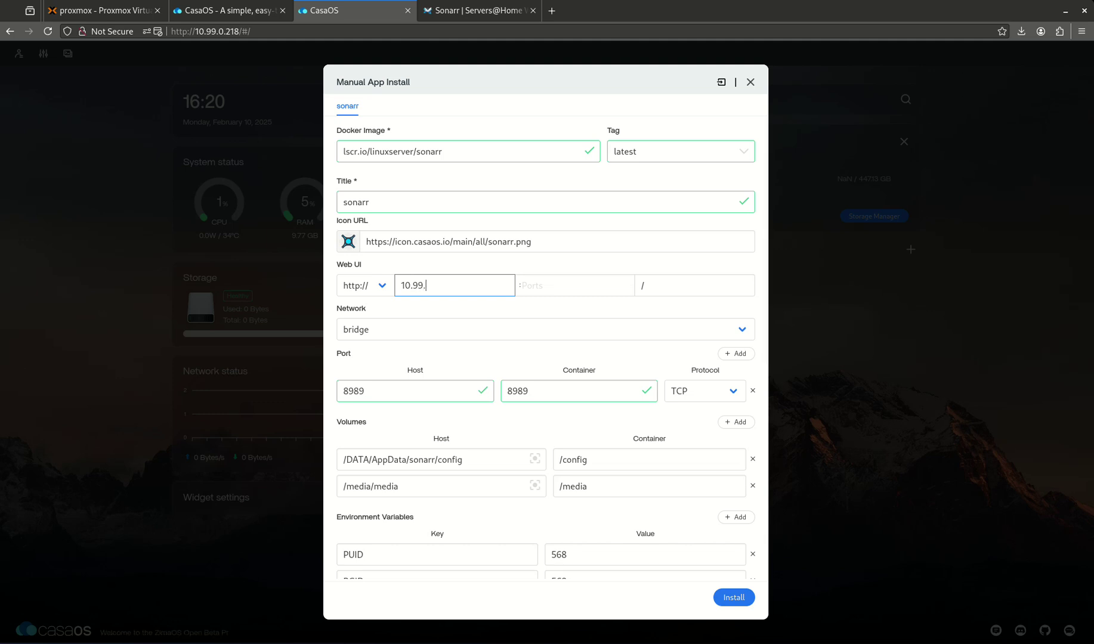
{"action": "type", "text": "0.218"}
{"action": "key", "text": "Tab"}
{"action": "key", "text": "Tab"}
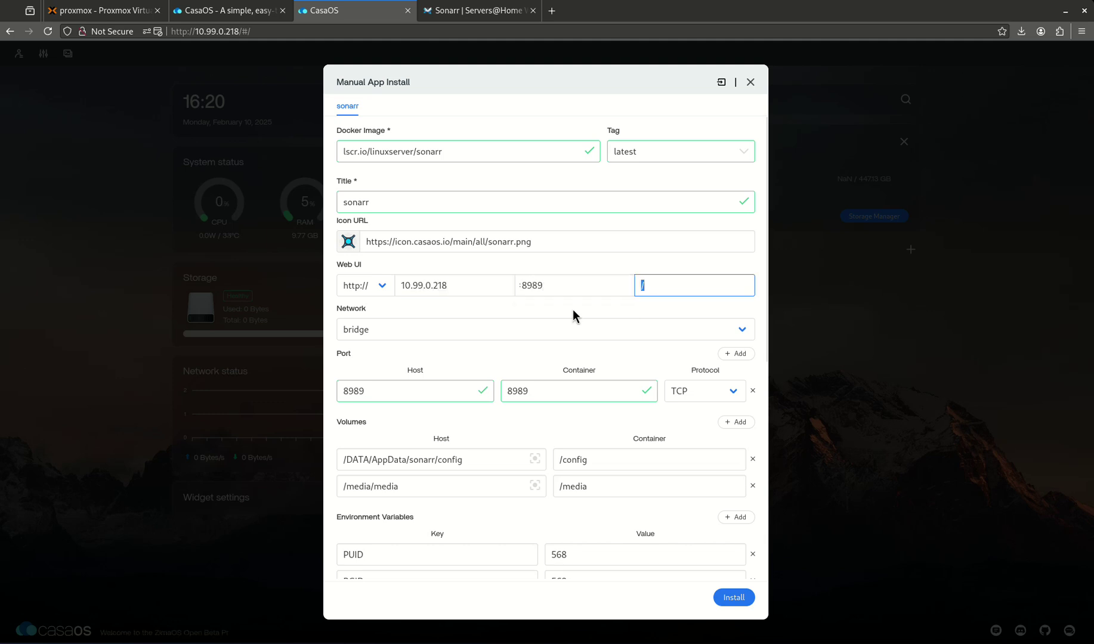
{"action": "left_click", "coordinate": [753, 600]}
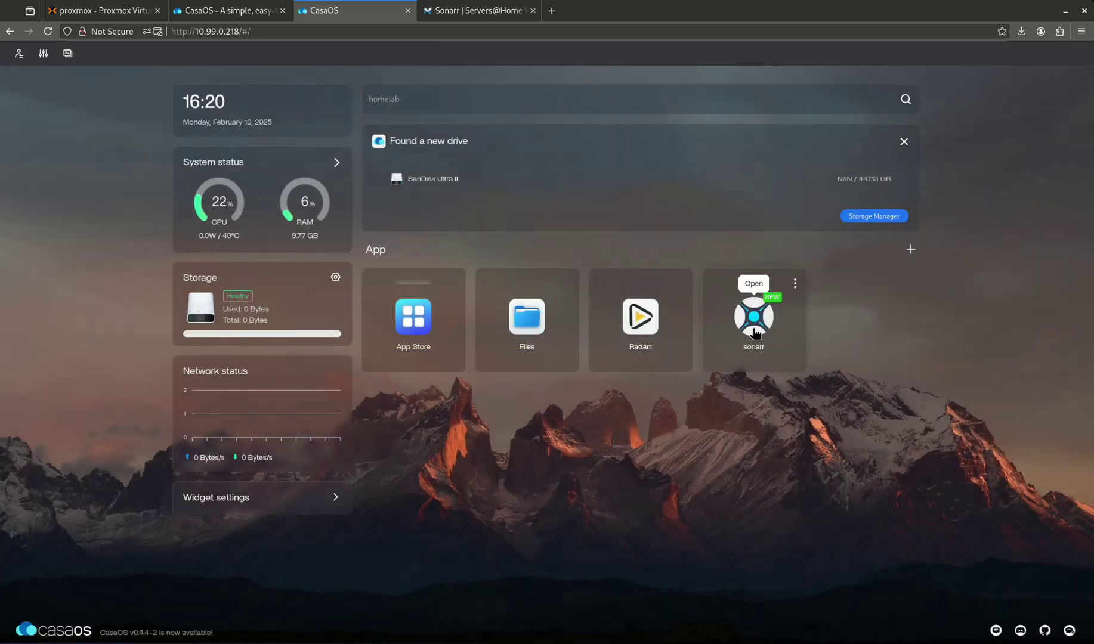
{"action": "left_click", "coordinate": [754, 333]}
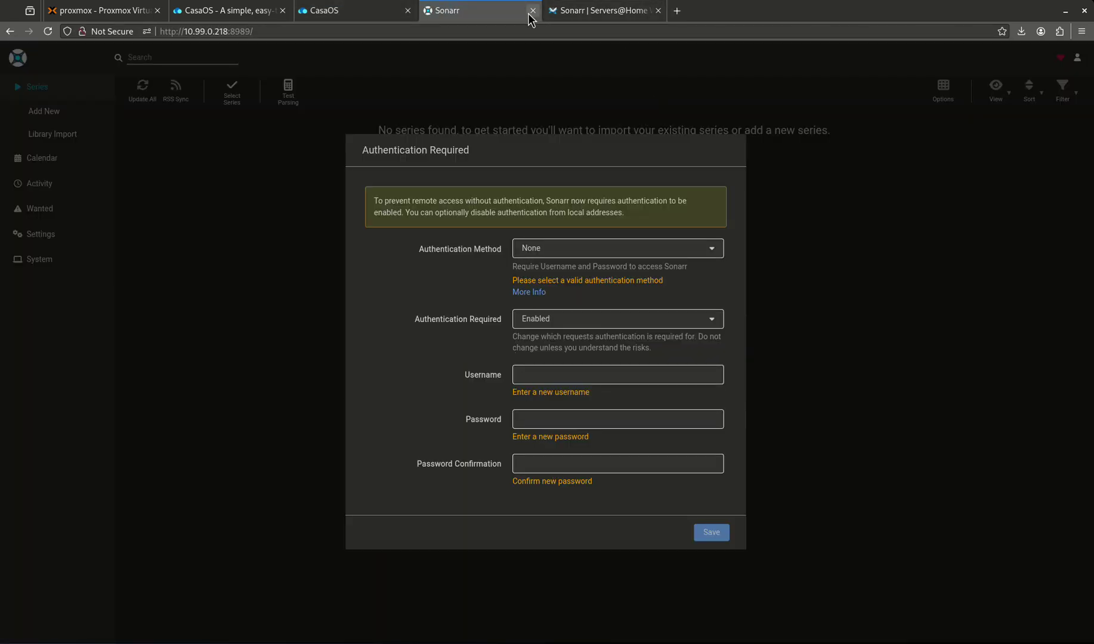
{"action": "left_click", "coordinate": [533, 10]}
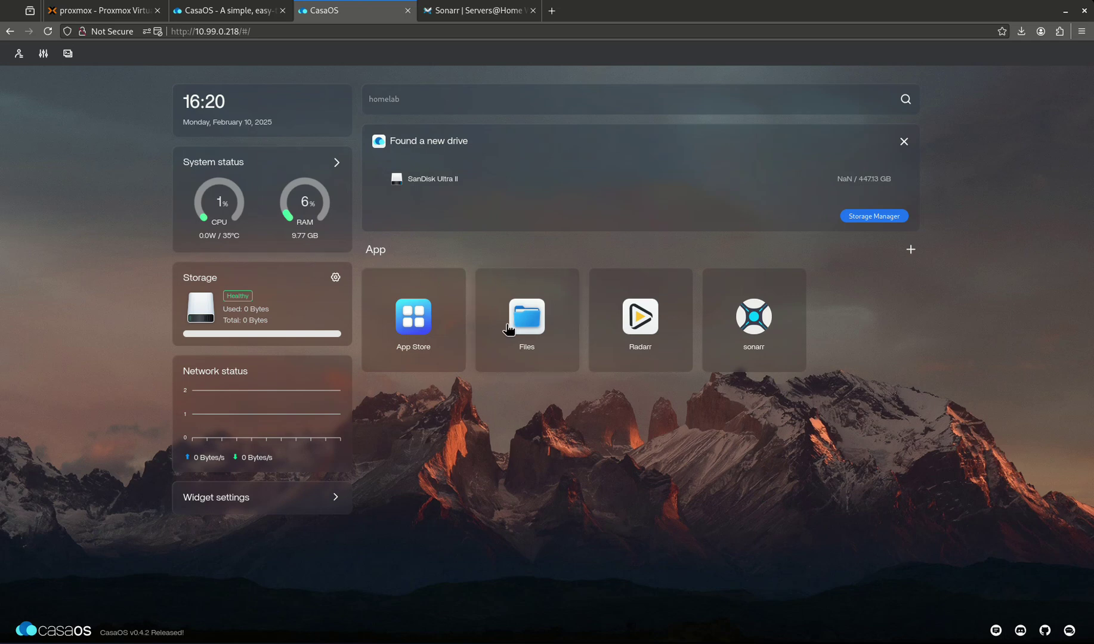
- Open Files on the DATA folder and preview the Connect network storage form, then dismiss it
{"action": "left_click", "coordinate": [528, 321]}
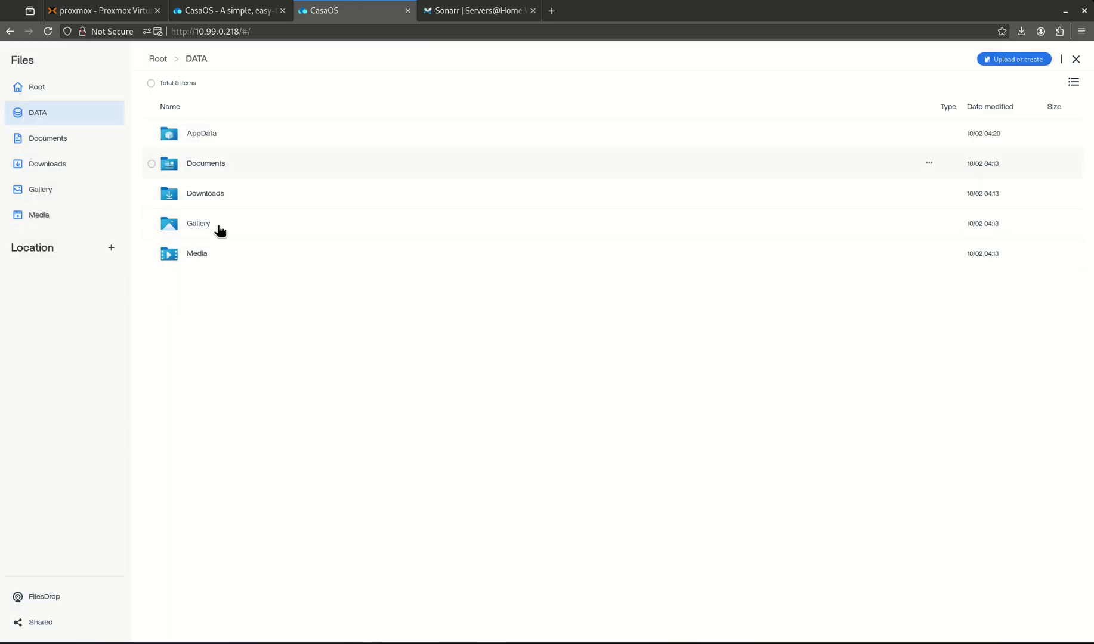
{"action": "left_click", "coordinate": [108, 250]}
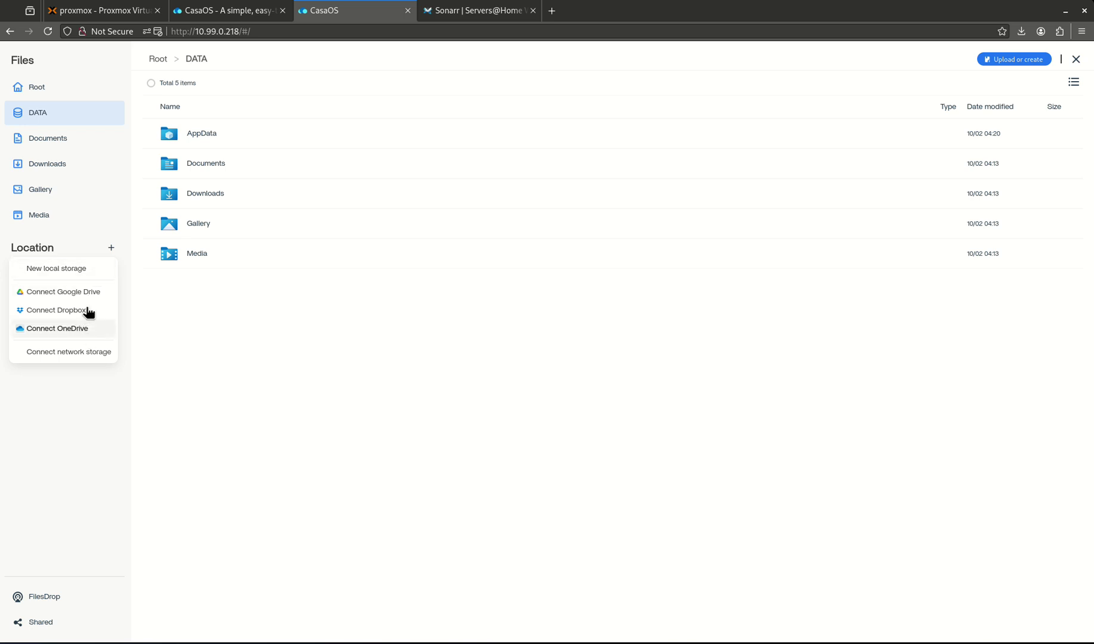
{"action": "left_click", "coordinate": [83, 355]}
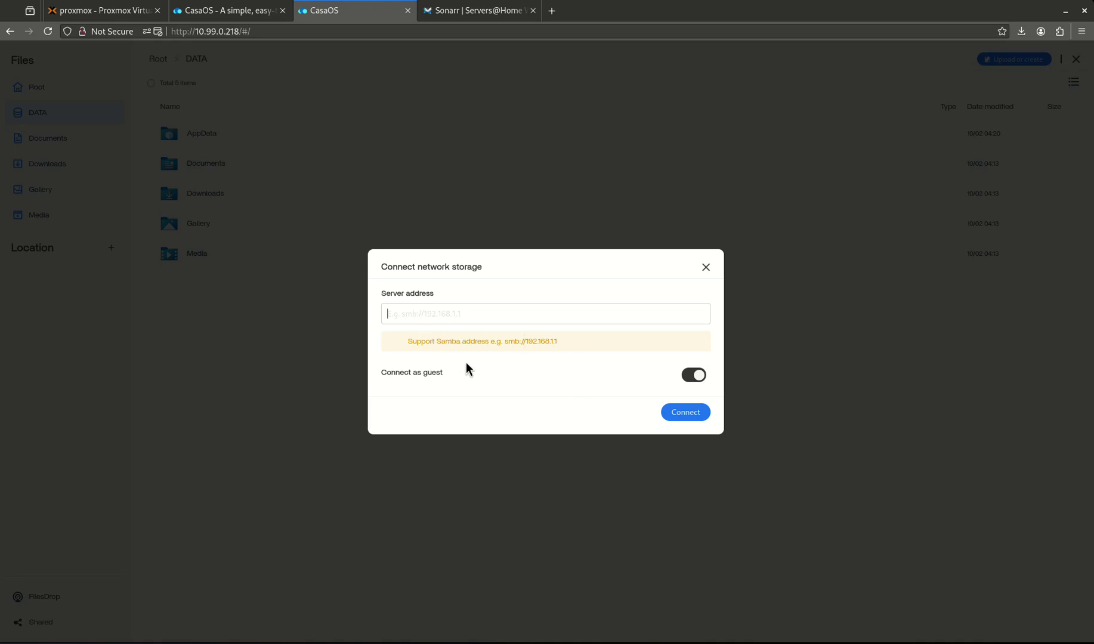
{"action": "left_click", "coordinate": [705, 268]}
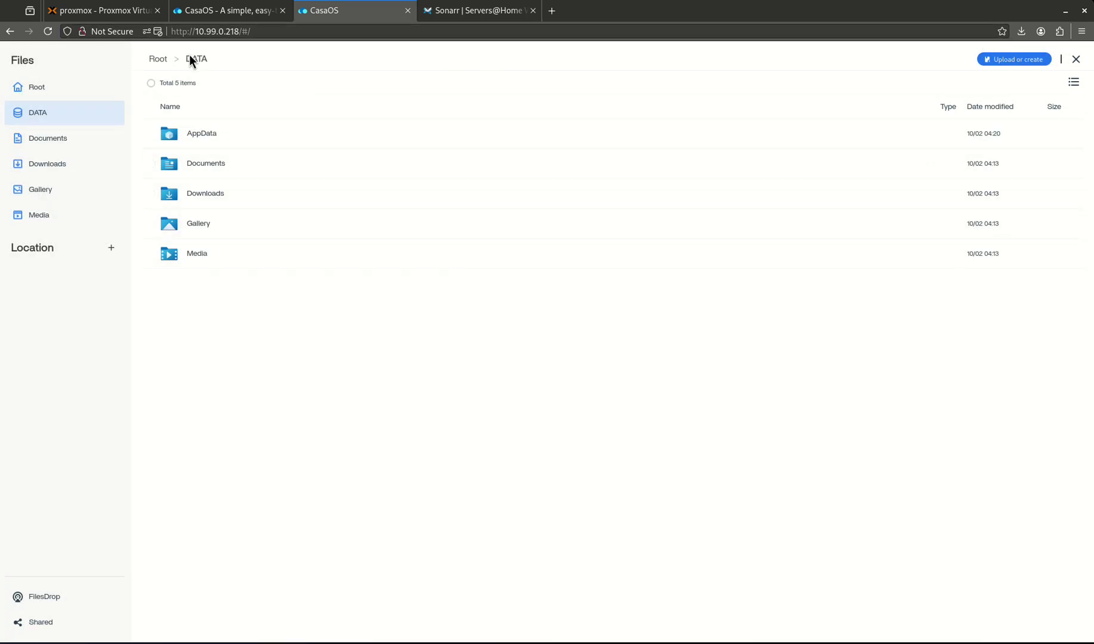
- Browse AppData into the radarr and sonarr config folders, returning to DATA each time
{"action": "left_click", "coordinate": [213, 138]}
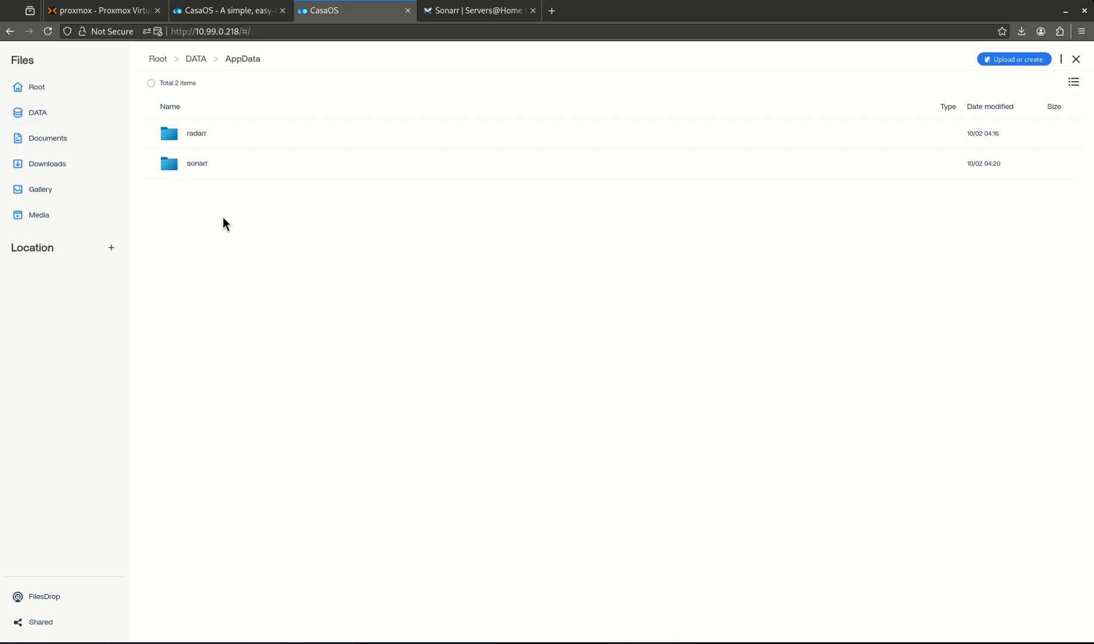
{"action": "left_click", "coordinate": [198, 134]}
{"action": "left_click", "coordinate": [199, 136]}
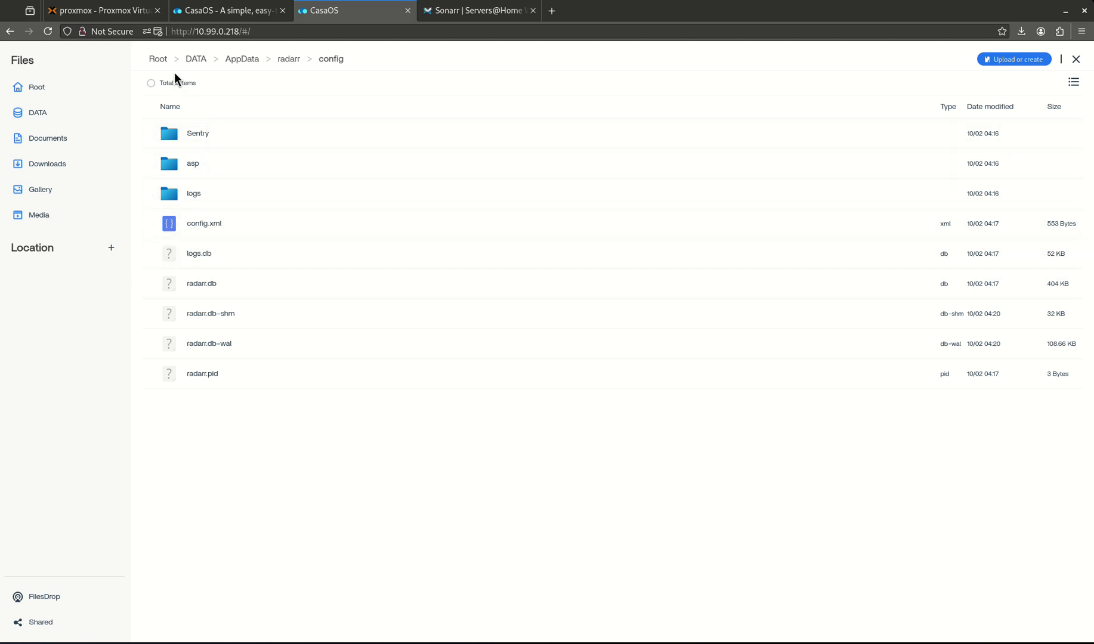
{"action": "left_click", "coordinate": [196, 60]}
{"action": "left_click", "coordinate": [206, 141]}
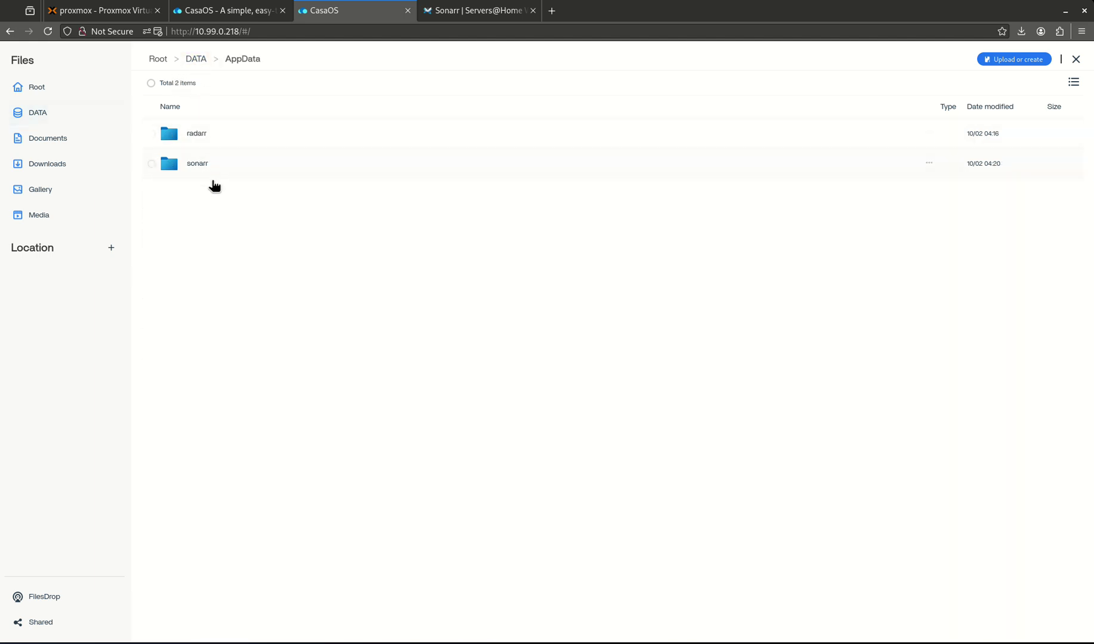
{"action": "left_click", "coordinate": [205, 175]}
{"action": "left_click", "coordinate": [214, 134]}
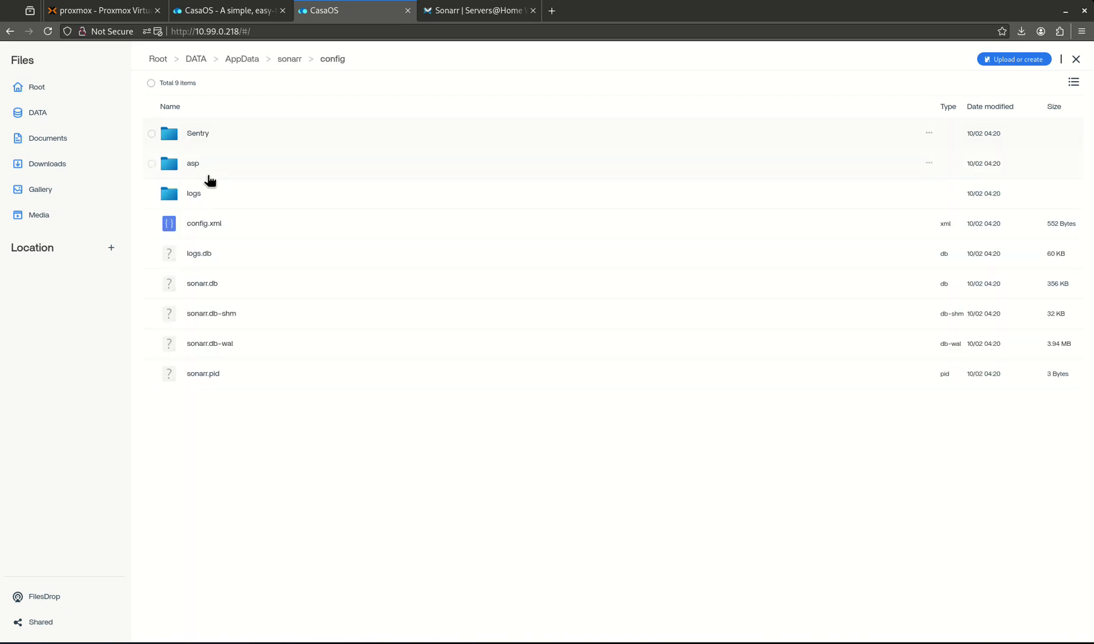
{"action": "left_click", "coordinate": [195, 59]}
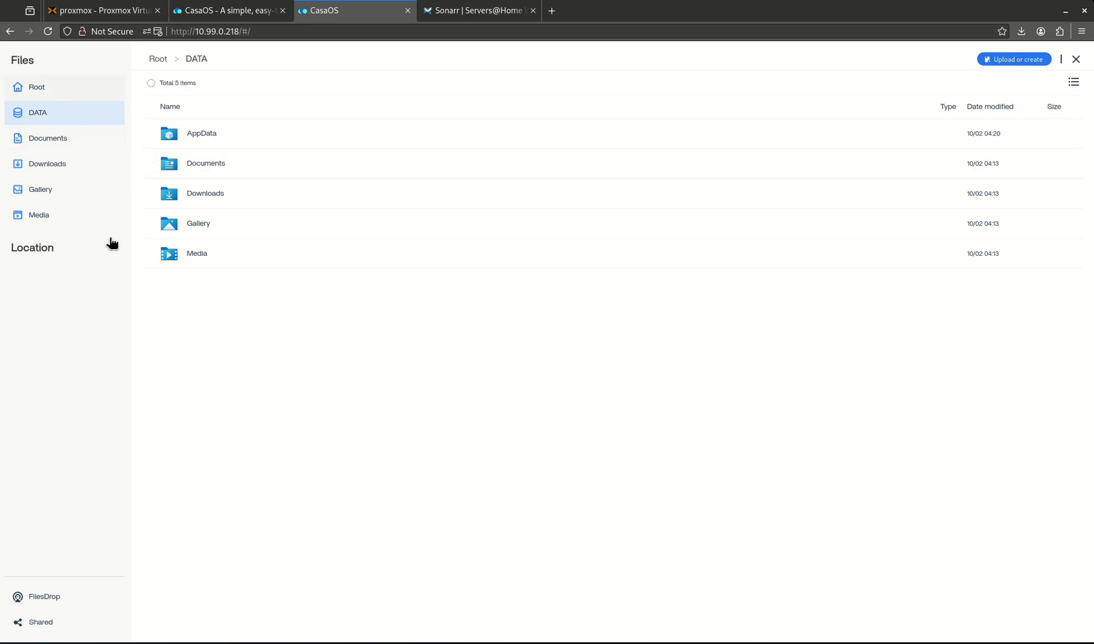
- View FilesDrop, the Root and the empty Downloads folder, then close Files
{"action": "left_click", "coordinate": [70, 590]}
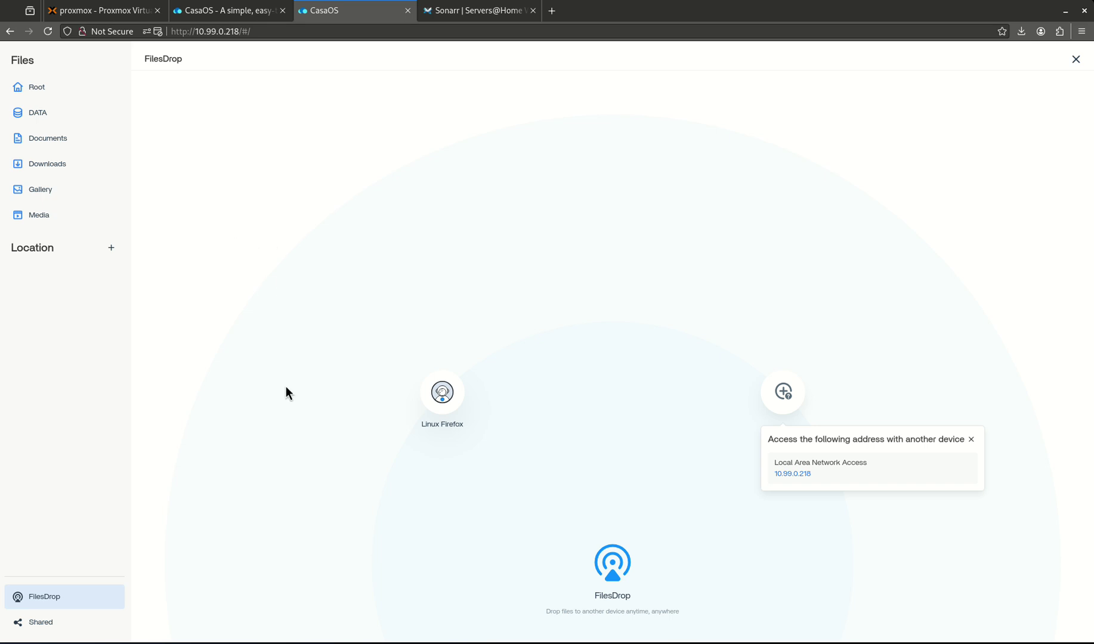
{"action": "left_click", "coordinate": [34, 93]}
{"action": "left_click", "coordinate": [40, 167]}
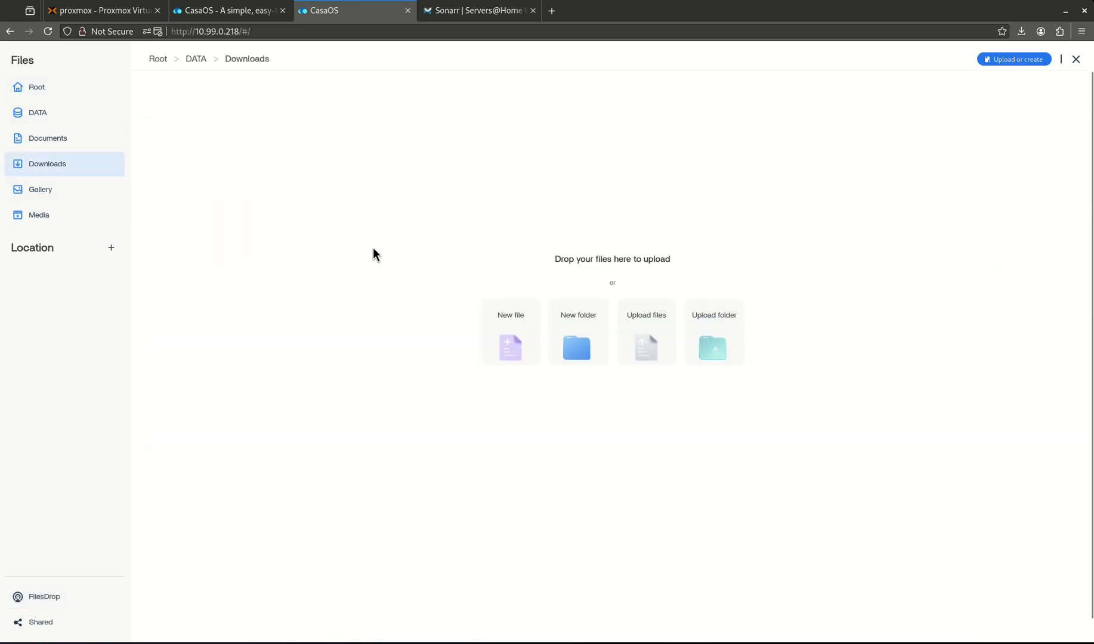
{"action": "left_click", "coordinate": [1075, 59]}
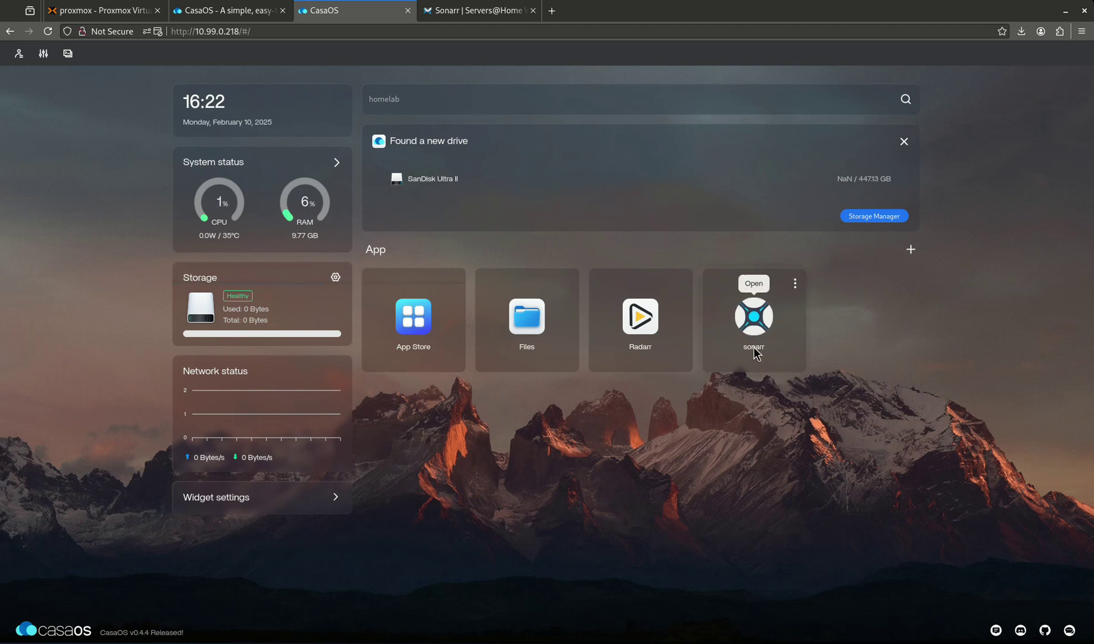
- Check Sonarr for updates, then uninstall it, deleting its config folder too
{"action": "left_click", "coordinate": [794, 284]}
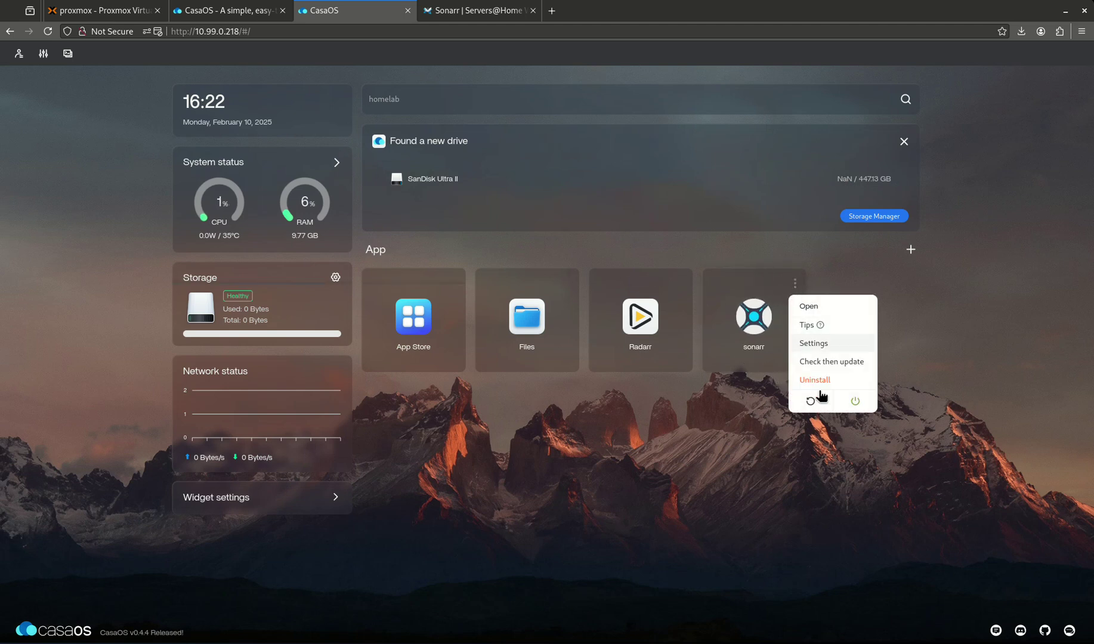
{"action": "left_click", "coordinate": [830, 361]}
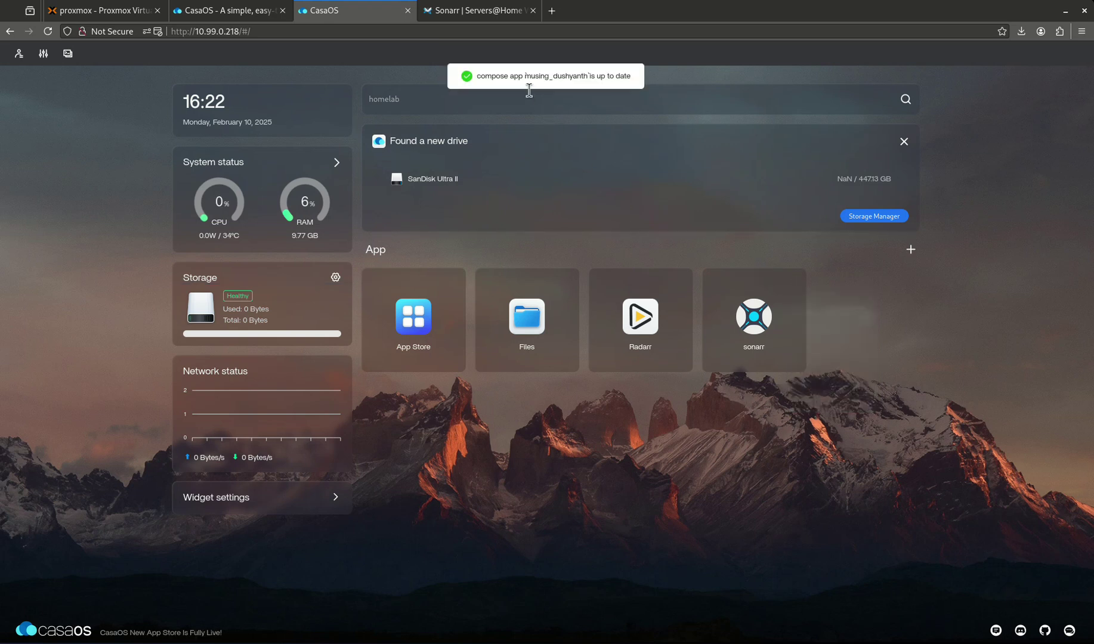
{"action": "mouse_move", "coordinate": [810, 319]}
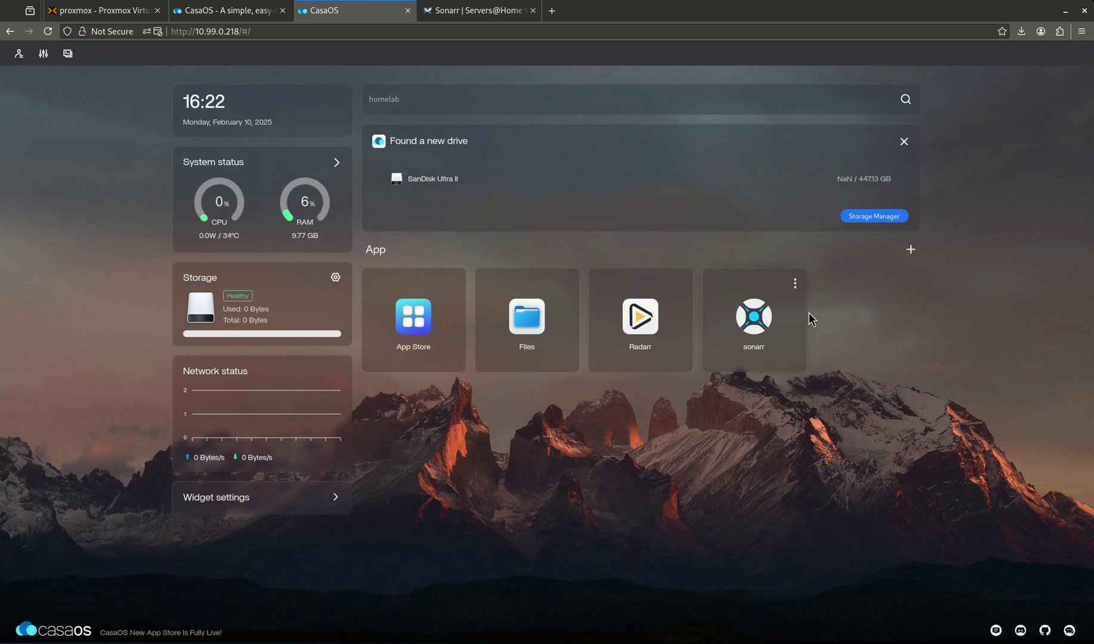
{"action": "left_click", "coordinate": [797, 285]}
{"action": "left_click", "coordinate": [828, 375]}
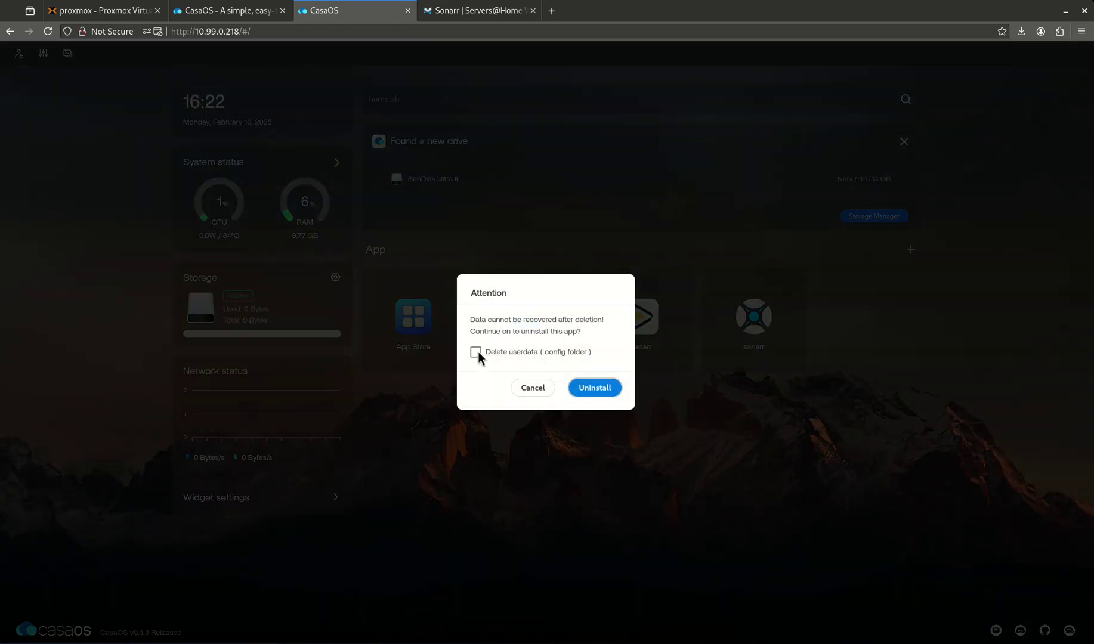
{"action": "left_click", "coordinate": [475, 352]}
{"action": "left_click", "coordinate": [598, 390]}
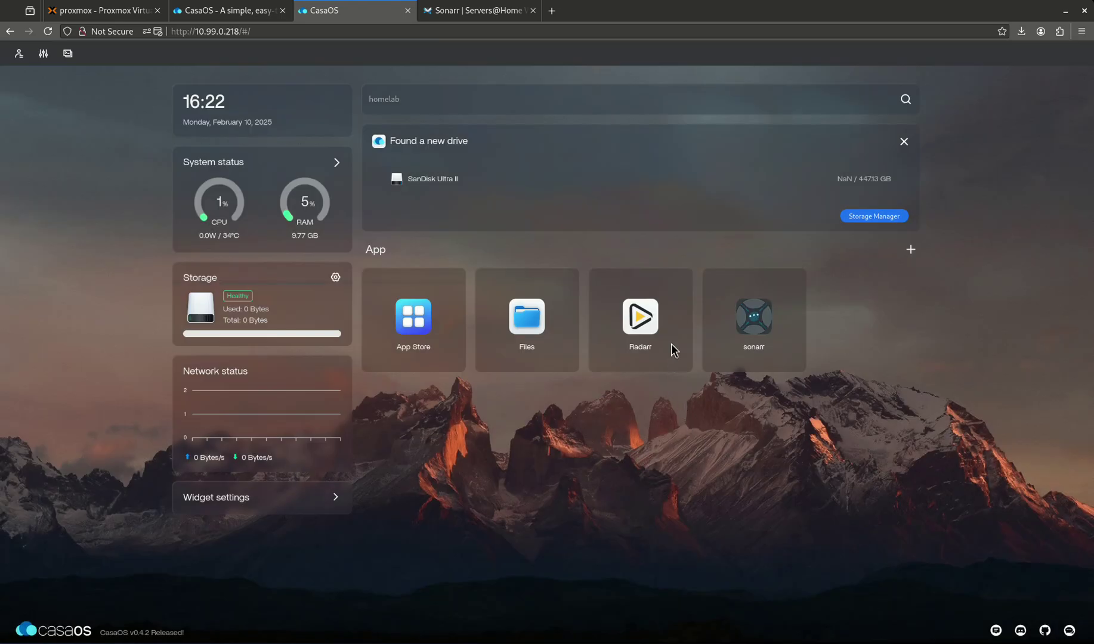
- Restart and then stop Radarr, open its web interface, and close the leftover Radarr and Sonarr pages
{"action": "left_click", "coordinate": [681, 284]}
{"action": "left_click", "coordinate": [749, 403]}
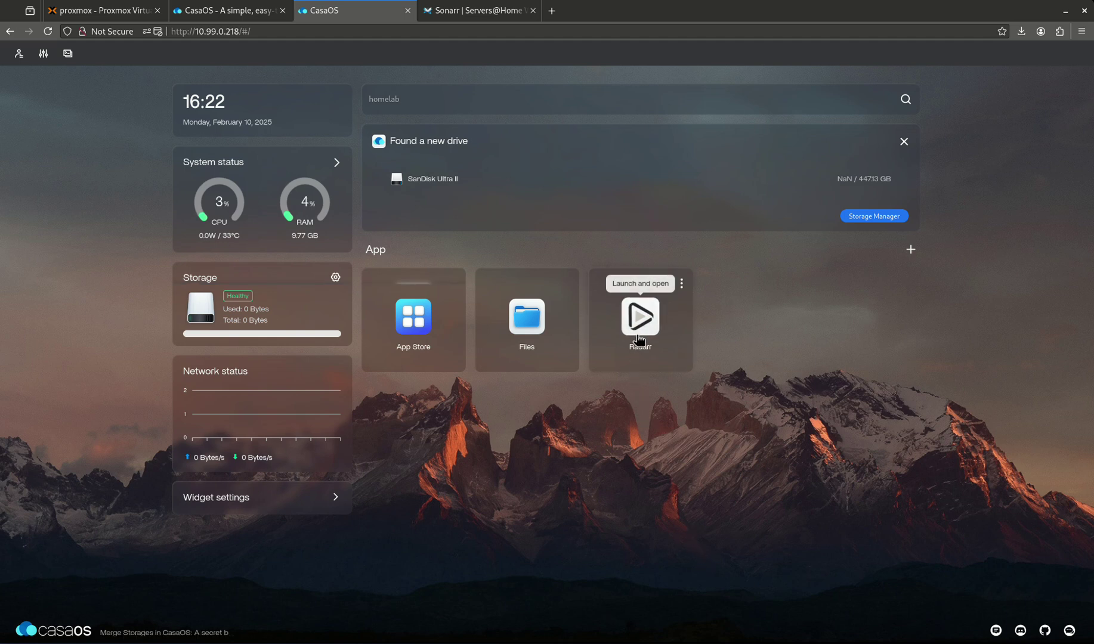
{"action": "left_click", "coordinate": [681, 284]}
{"action": "left_click", "coordinate": [742, 401]}
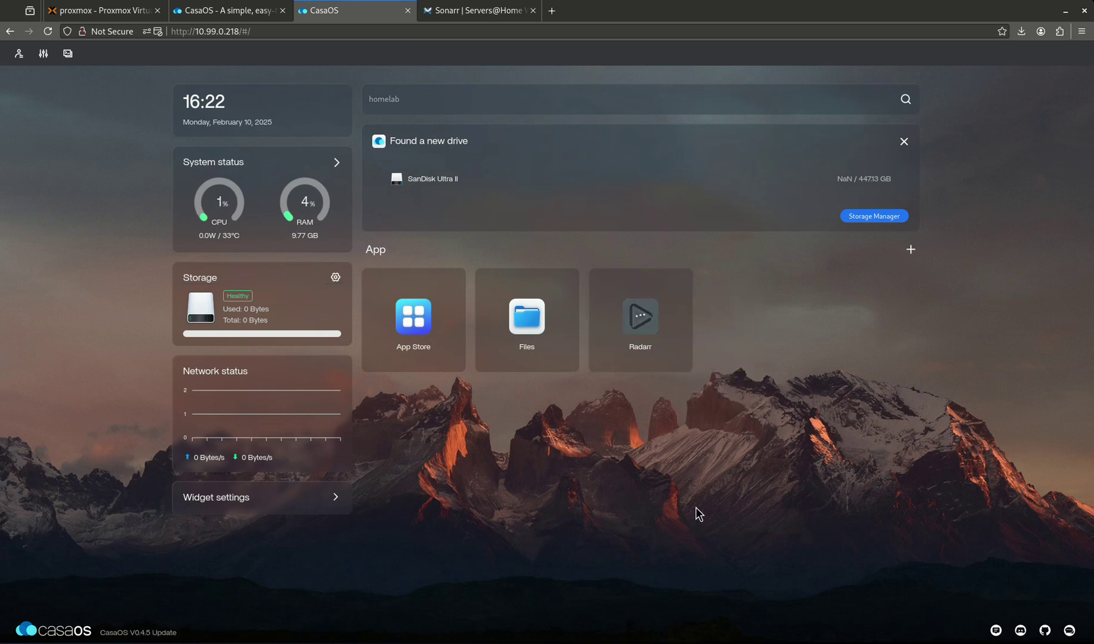
{"action": "left_click", "coordinate": [640, 315]}
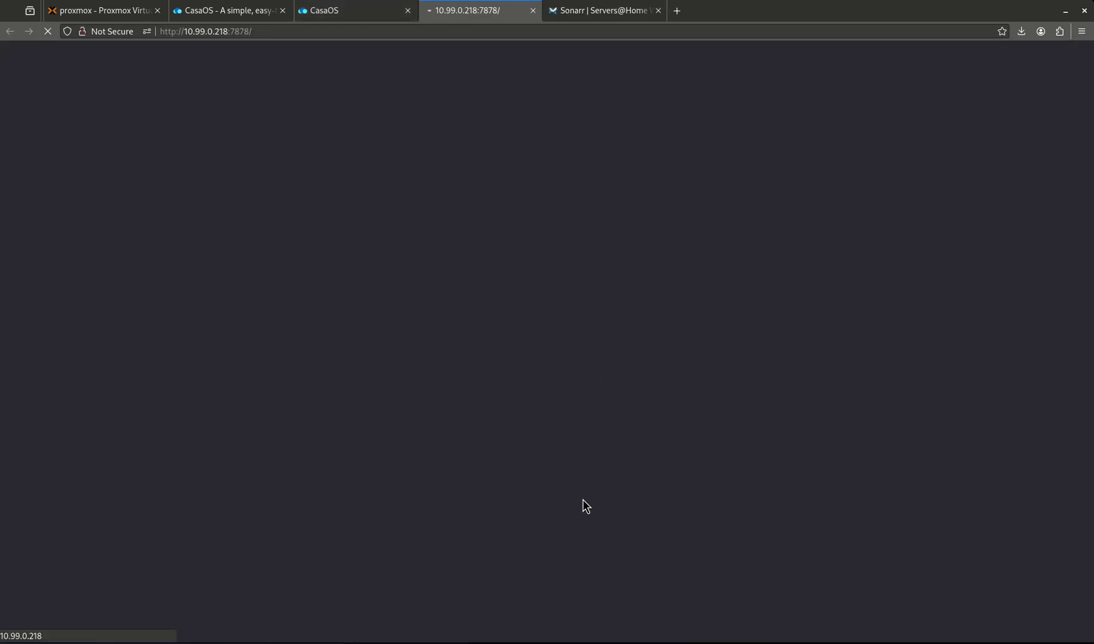
{"action": "left_click", "coordinate": [533, 10]}
{"action": "left_click", "coordinate": [533, 10]}
- Uninstall Radarr from its tile menu and confirm
{"action": "left_click", "coordinate": [681, 284]}
{"action": "left_click", "coordinate": [691, 394]}
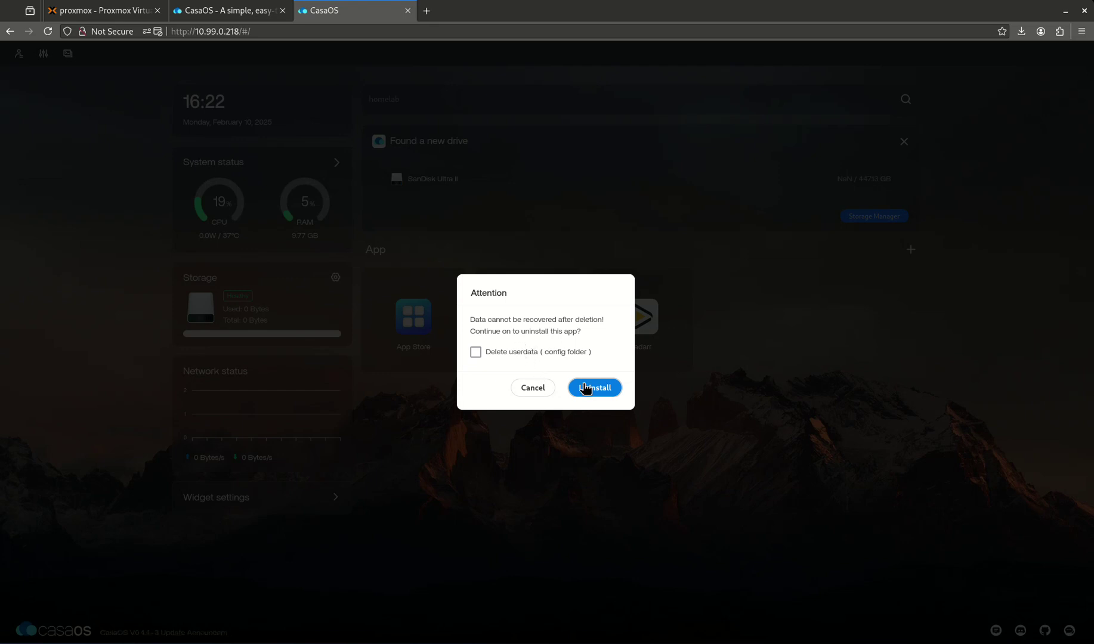
{"action": "left_click", "coordinate": [588, 391]}
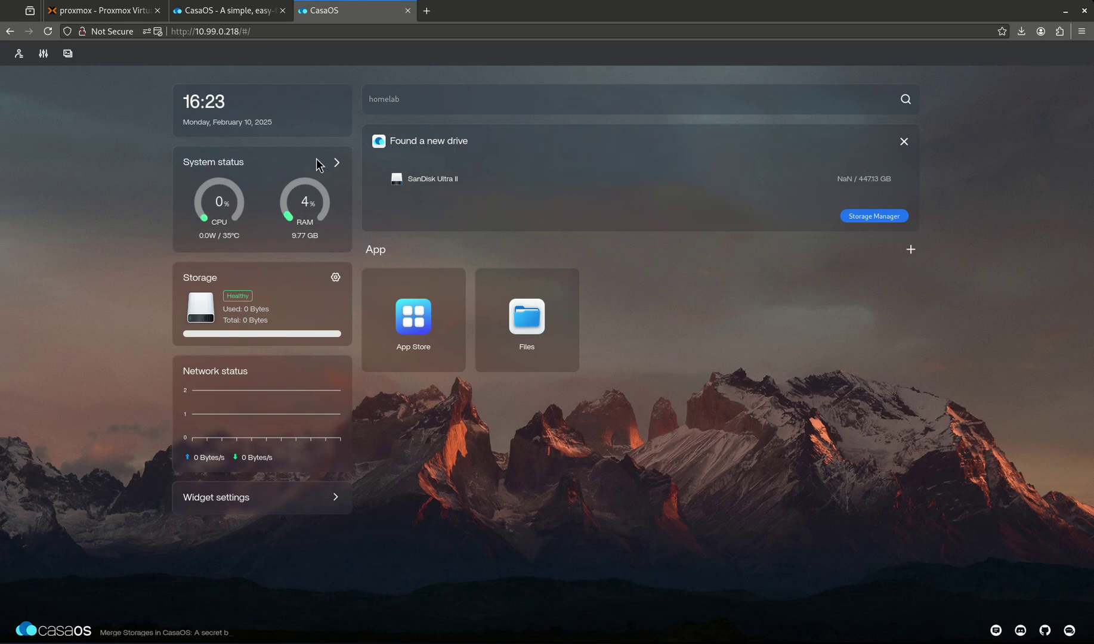
{"action": "left_click", "coordinate": [257, 10]}
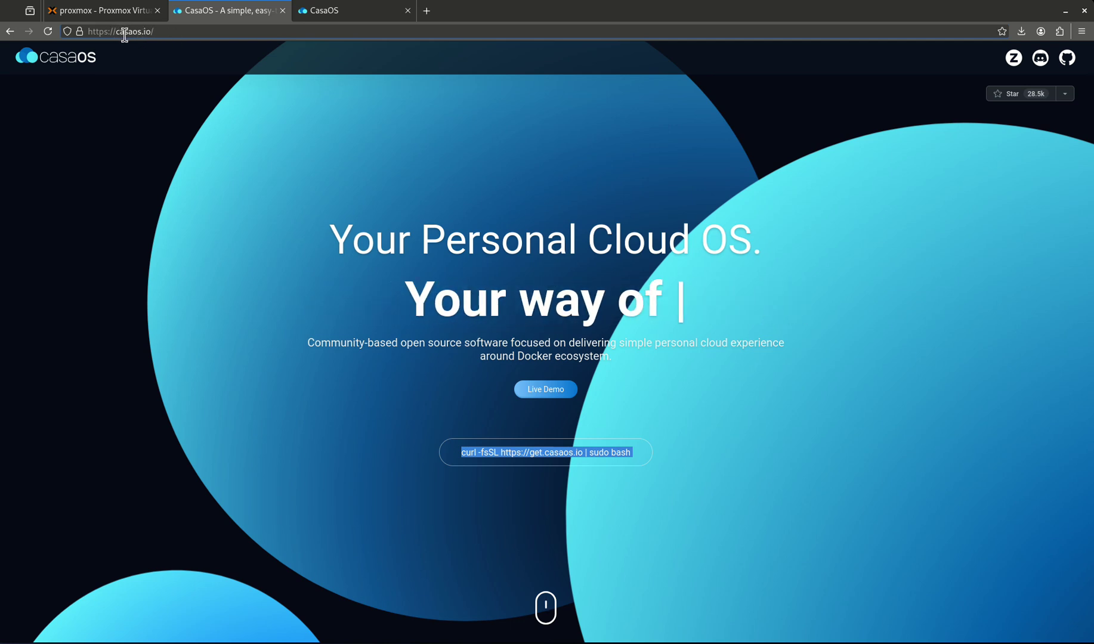
{"action": "left_click", "coordinate": [466, 452]}
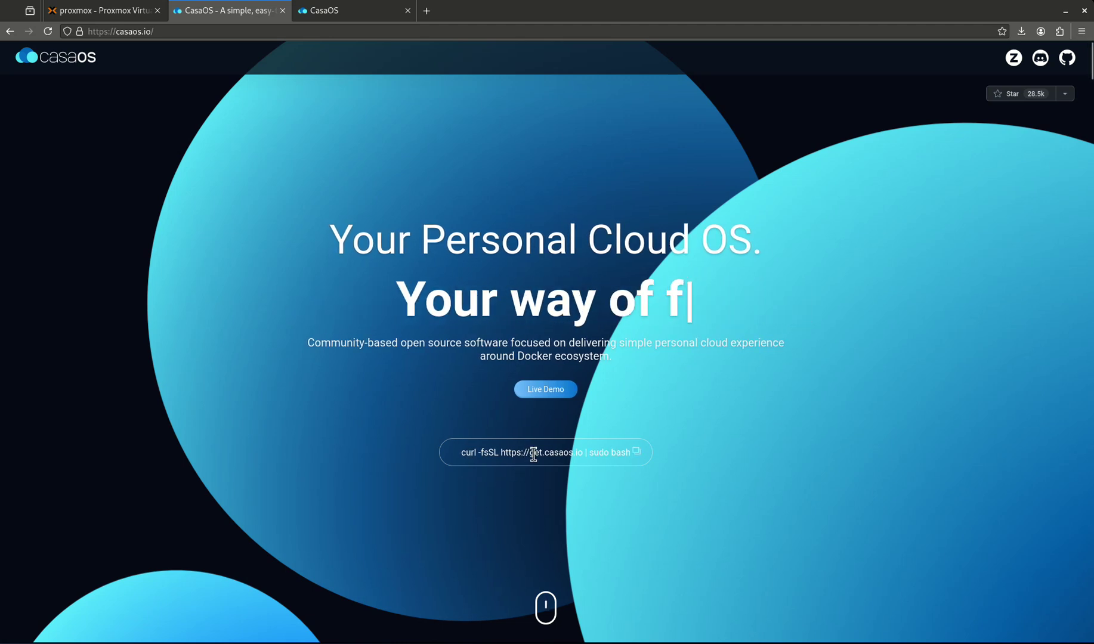
{"action": "mouse_move", "coordinate": [547, 463]}
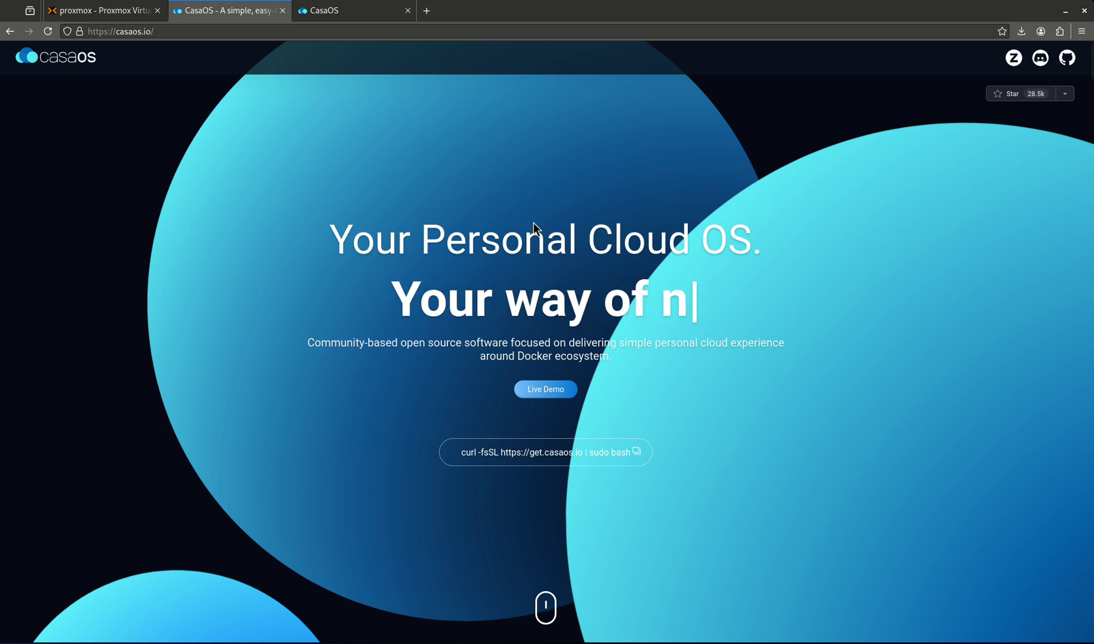
{"action": "left_click", "coordinate": [325, 18]}
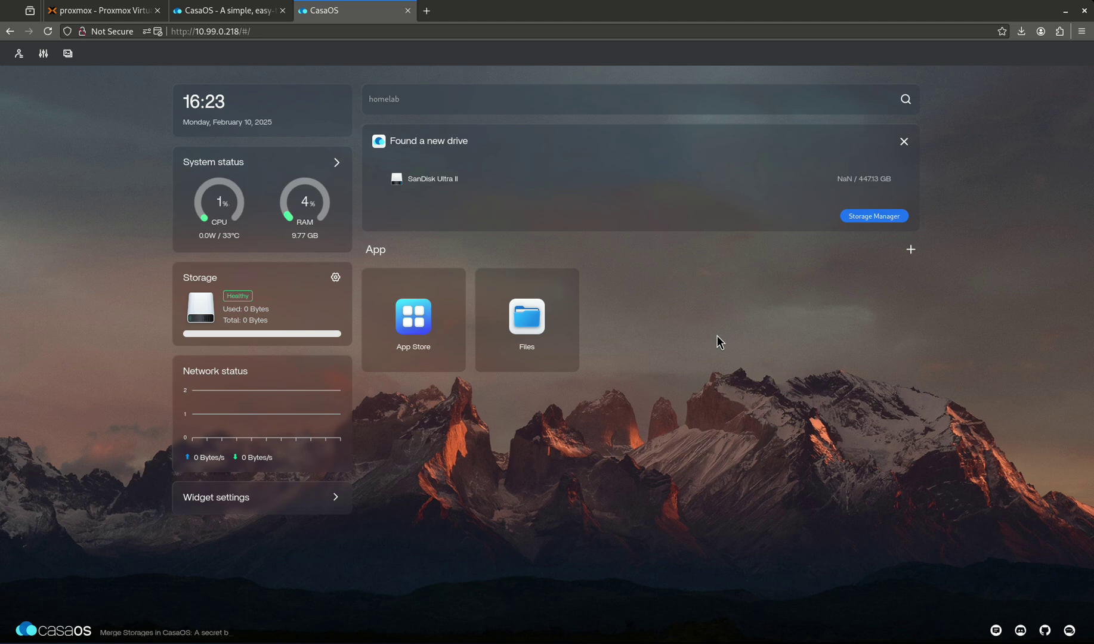
- Open the CasaOS App Store and scroll through its 293-app catalogue, including Plex, Portainer and Pi-hole
{"action": "left_click", "coordinate": [406, 312]}
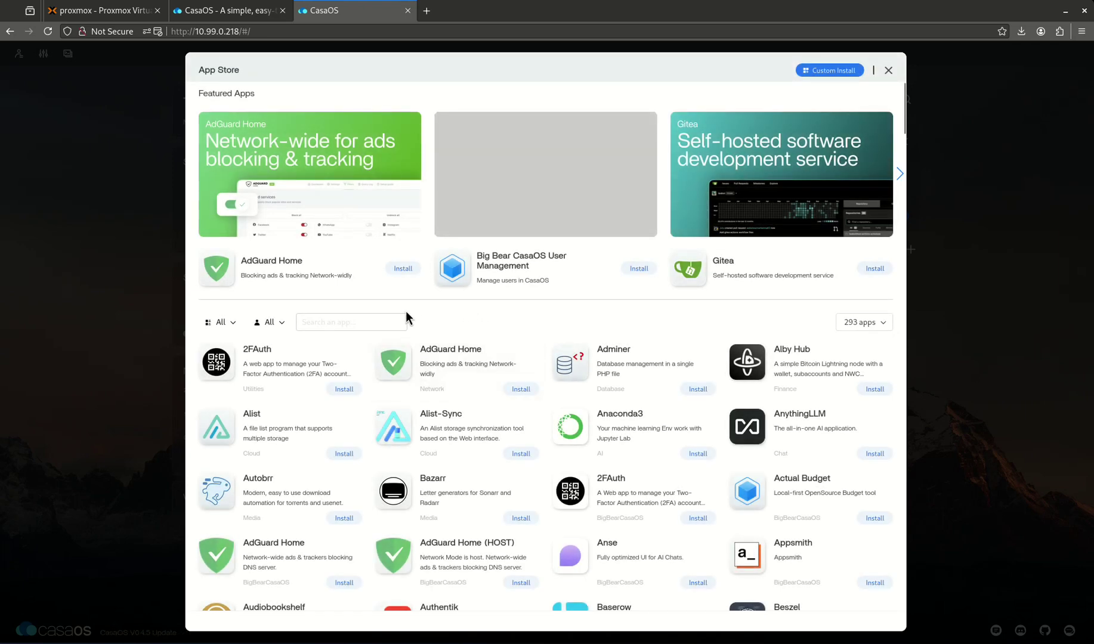
{"action": "scroll", "coordinate": [500, 332], "scroll_direction": "down", "scroll_amount": 15}
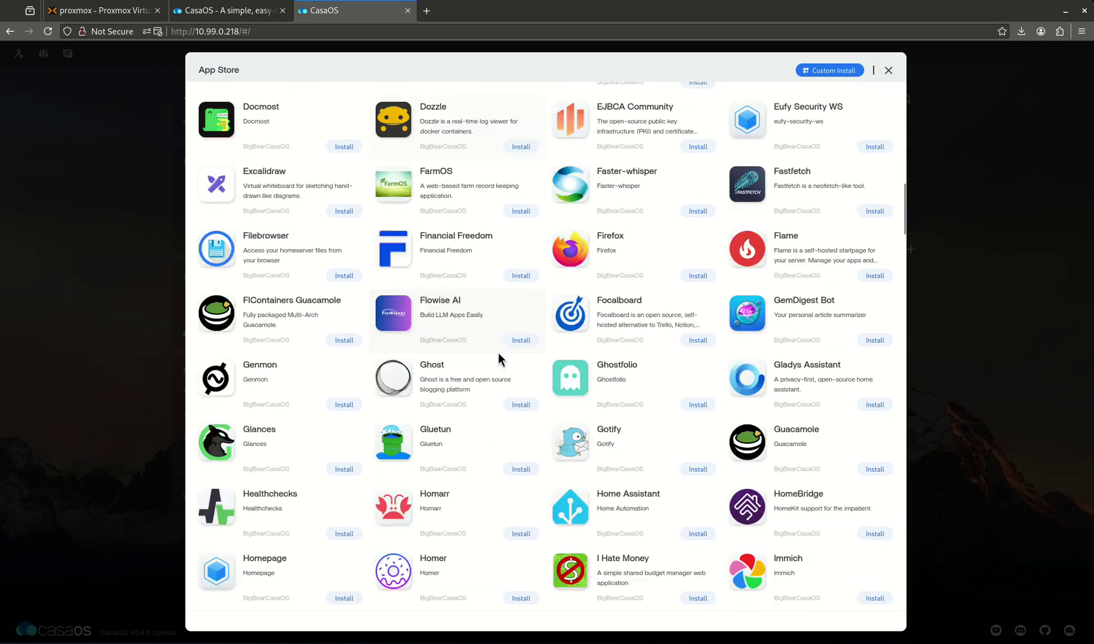
{"action": "scroll", "coordinate": [498, 356], "scroll_direction": "down", "scroll_amount": 20}
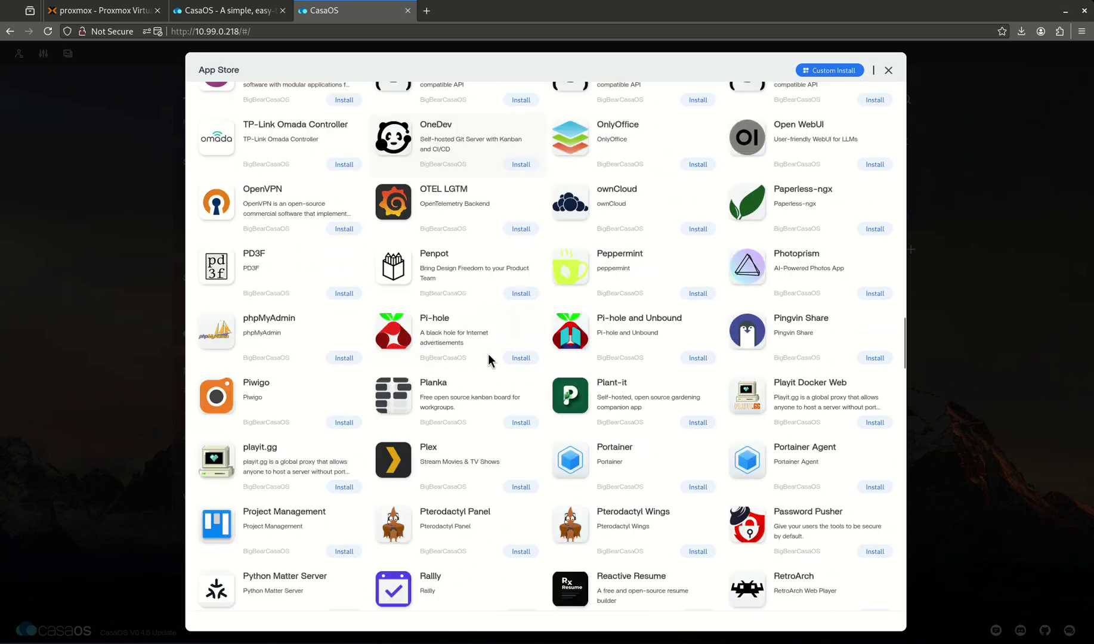